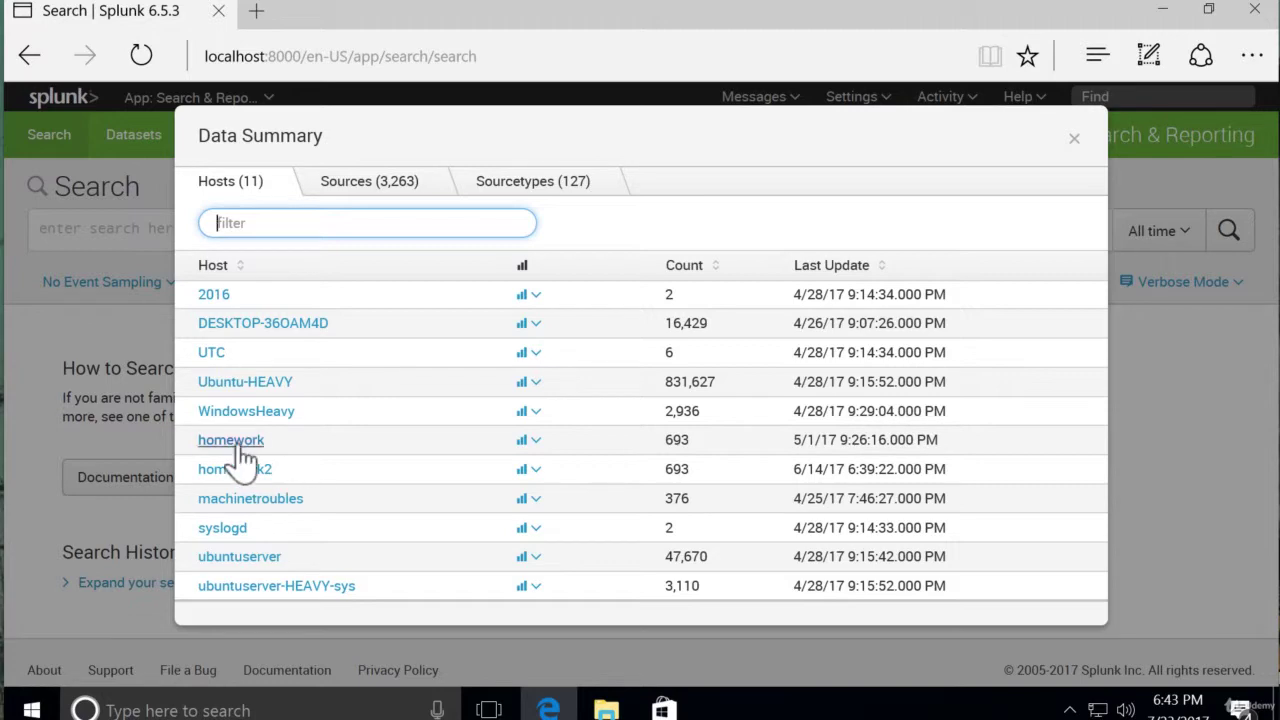
Open the events of the homework host and inspect the top values of the usr field
left_click(238, 441)
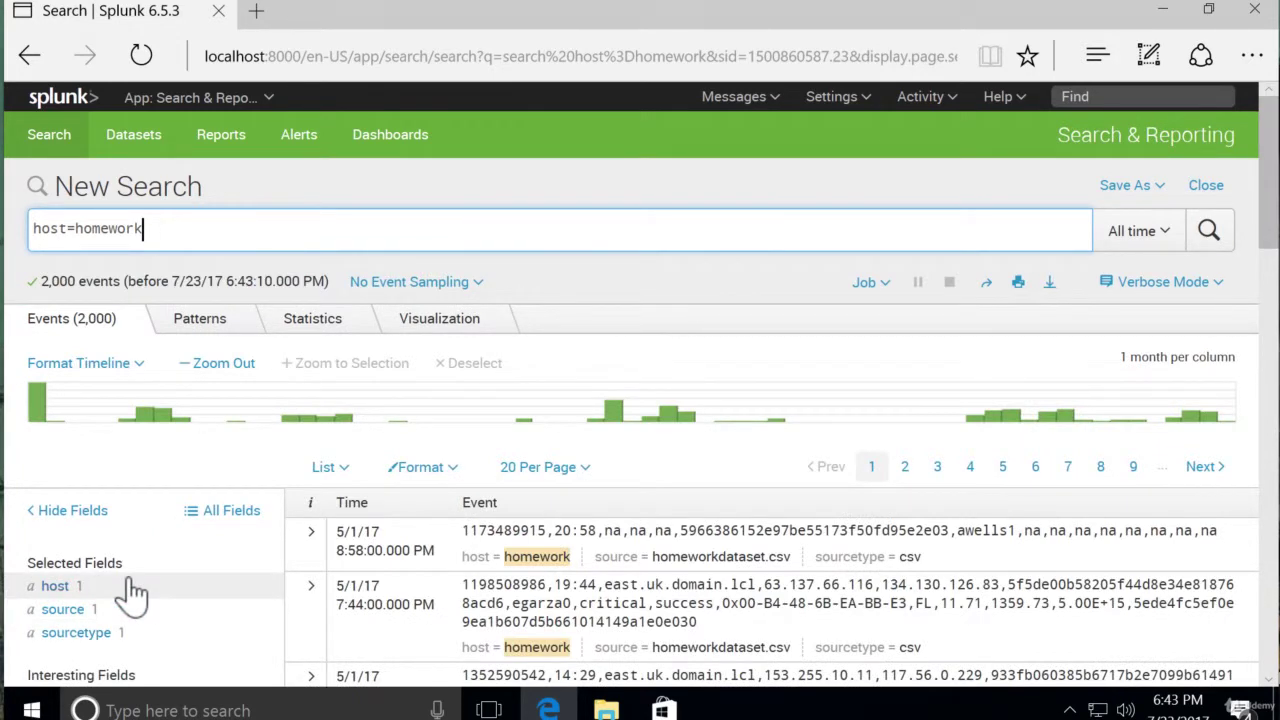
scroll(100, 593, "down", 5)
scroll(133, 593, "down", 4)
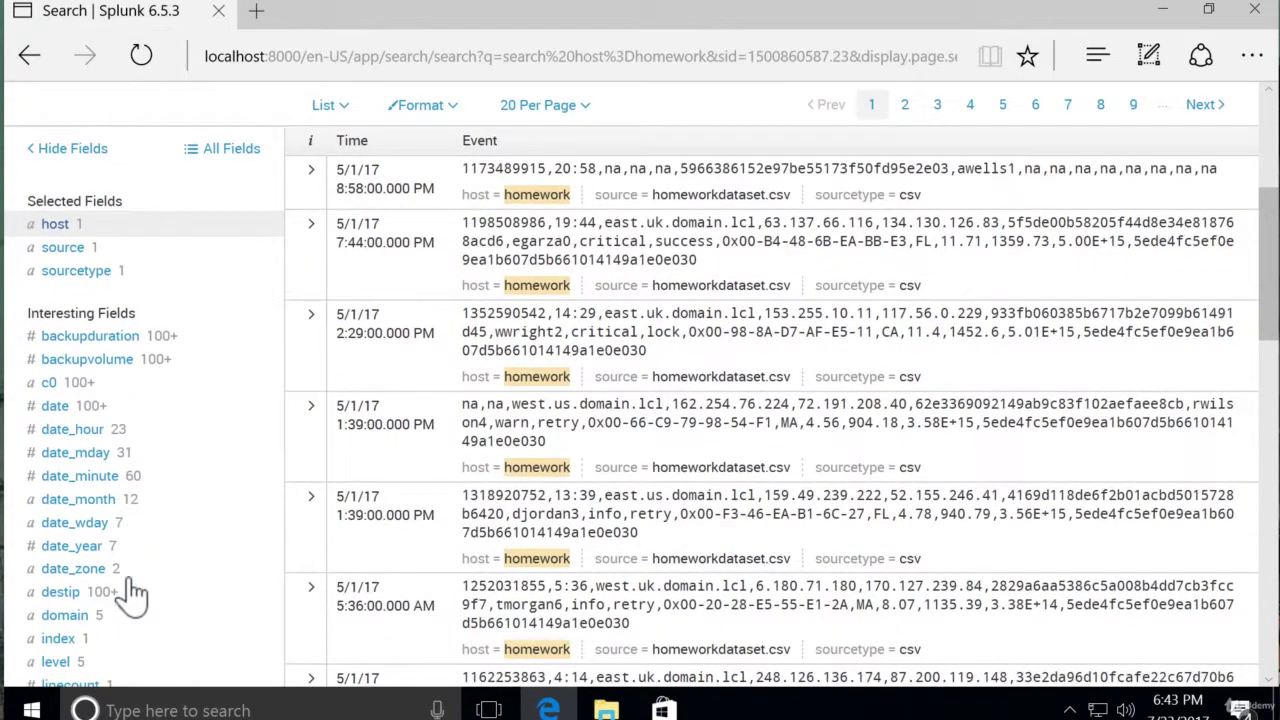
scroll(133, 593, "down", 2)
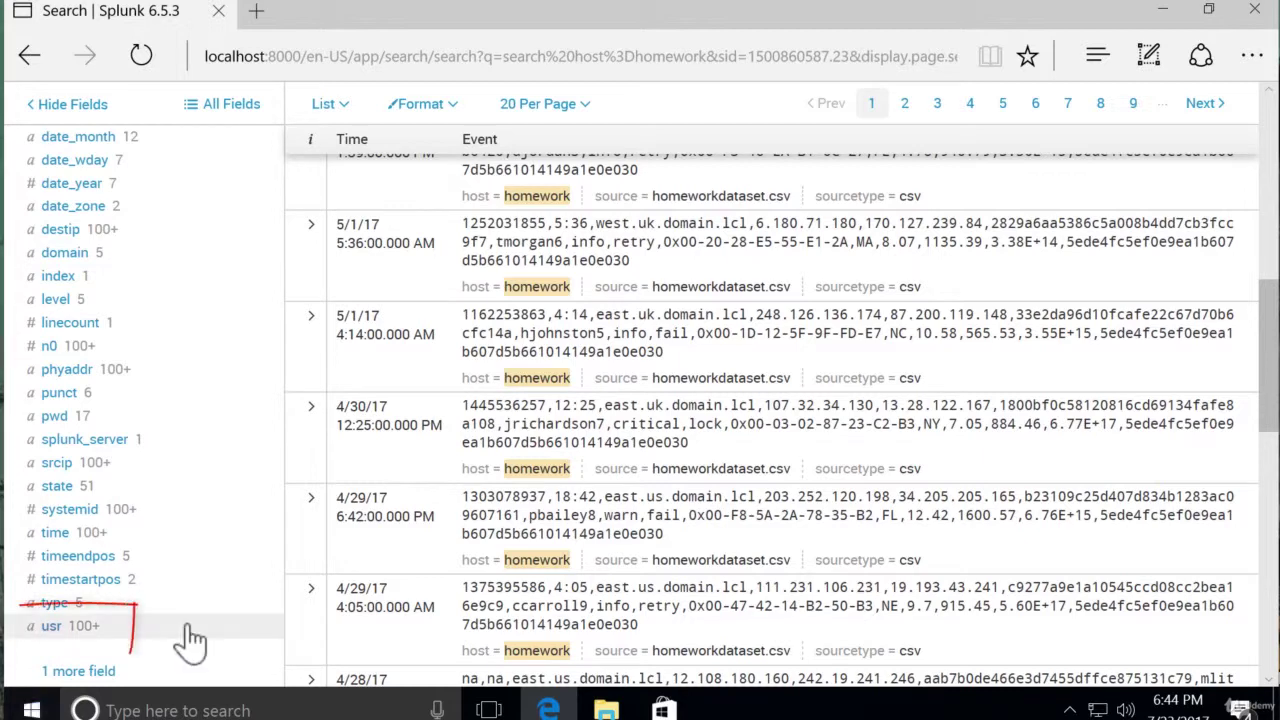
left_click(46, 630)
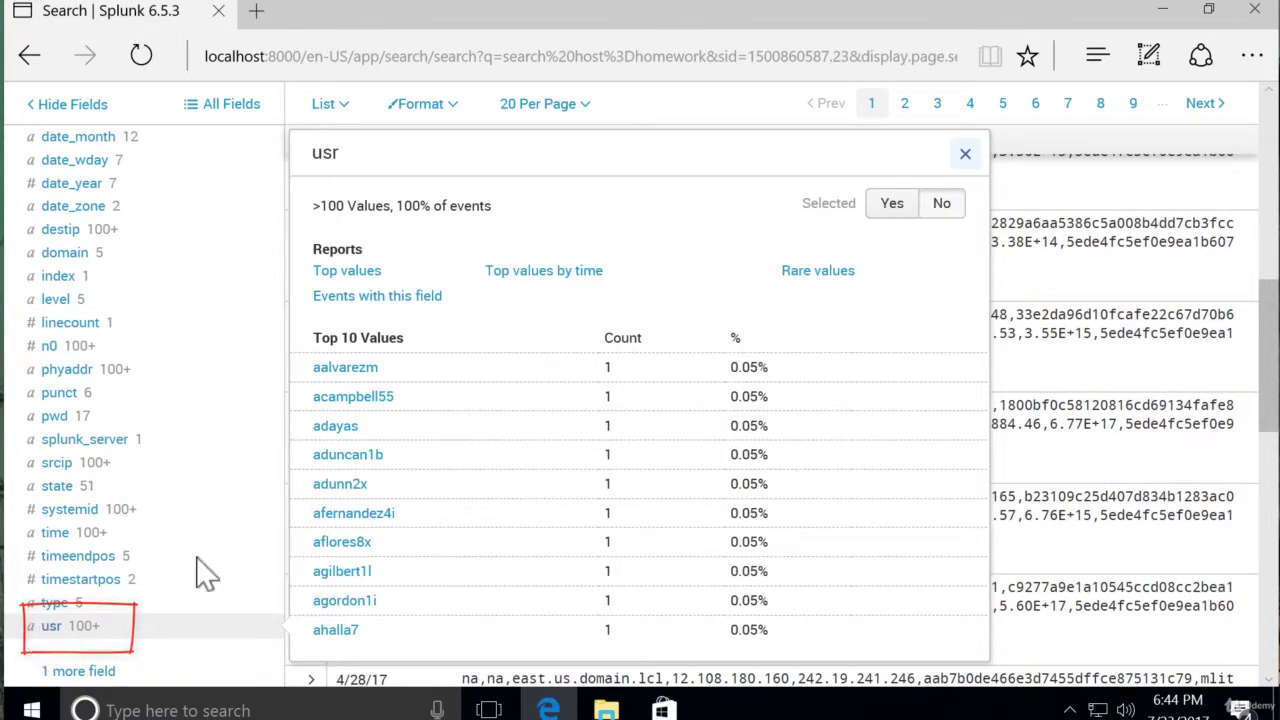
scroll(451, 468, "down", 3)
scroll(451, 468, "up", 3)
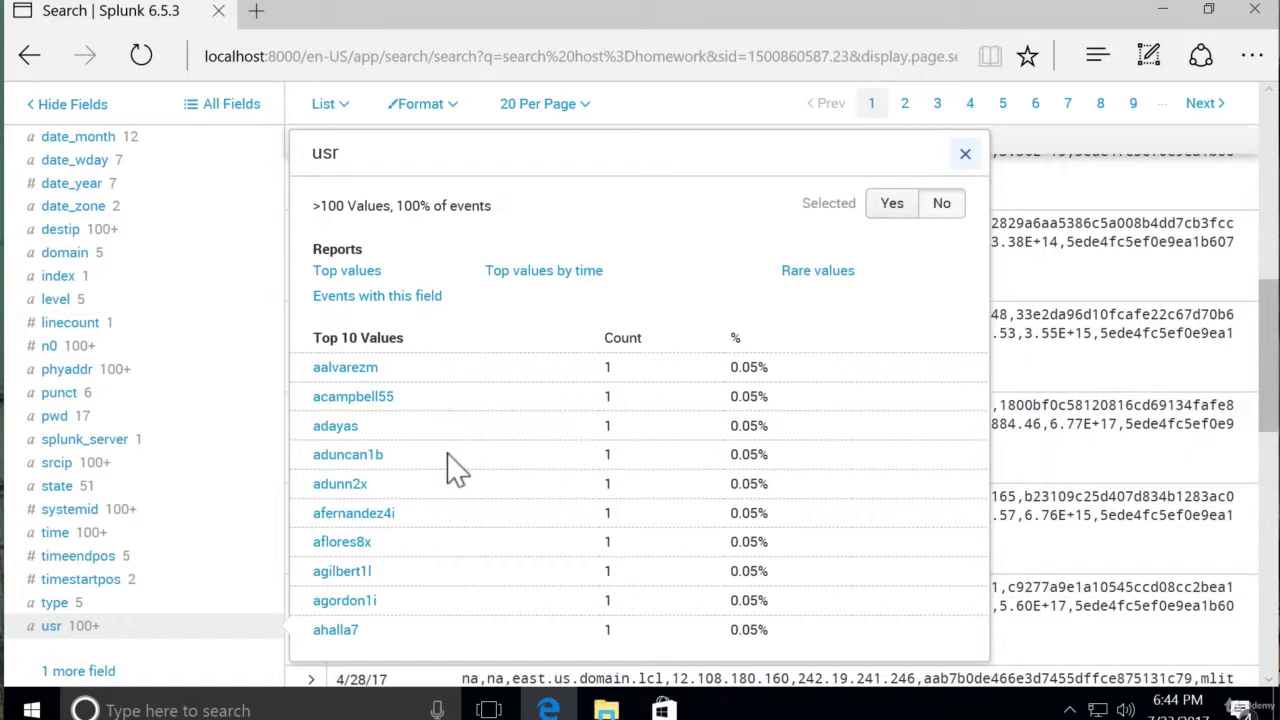
left_click(963, 155)
Add the condition usr=* to the host=homework search and run it
scroll(205, 440, "up", 10)
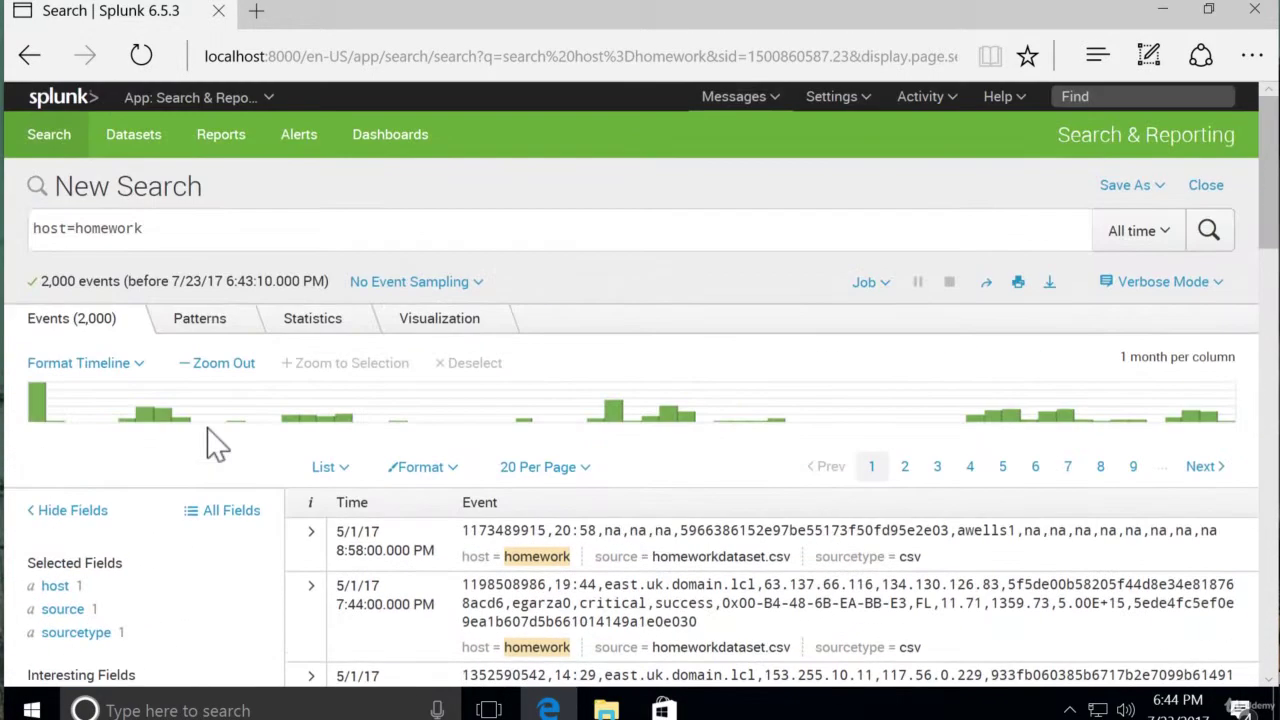
left_click(211, 220)
type("usr=*")
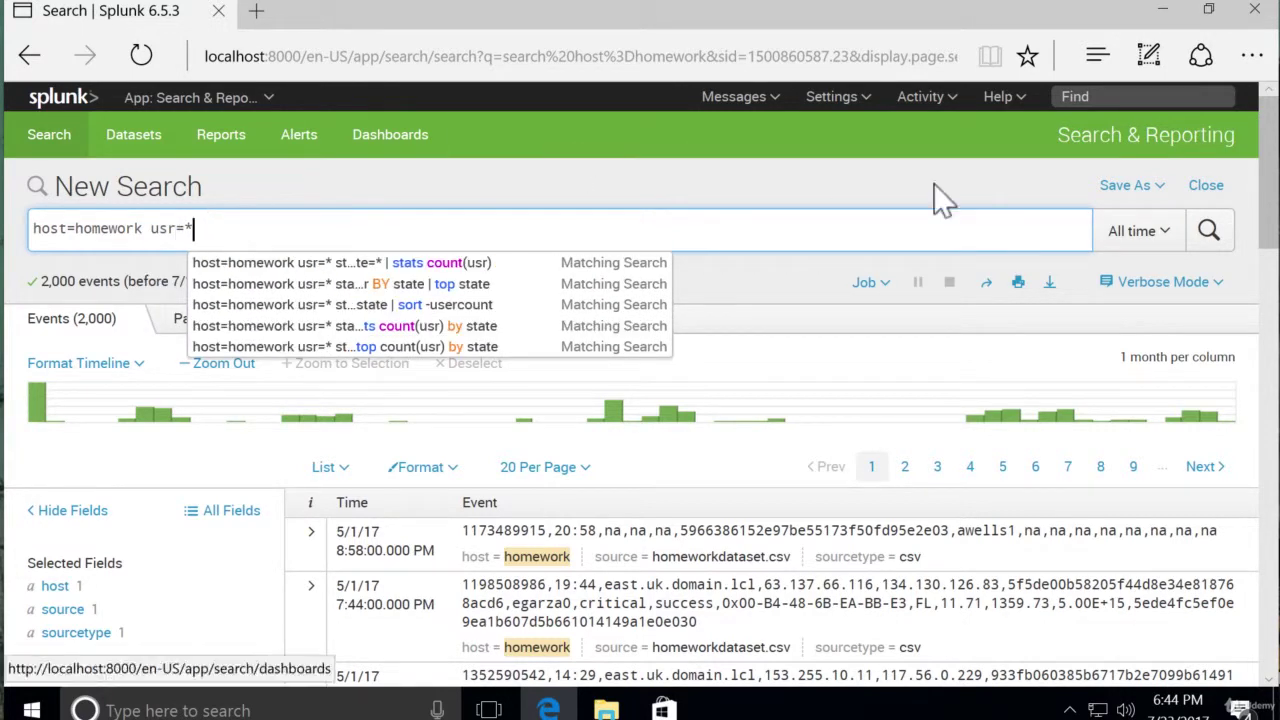
left_click(1210, 229)
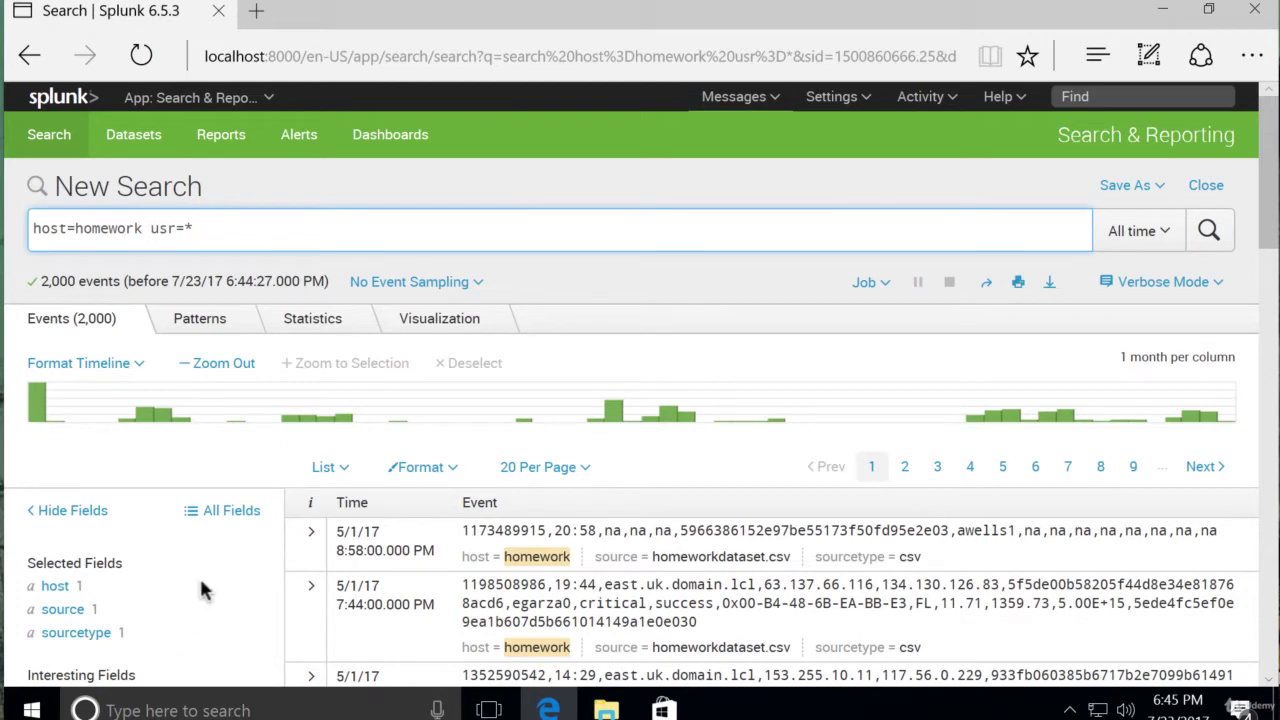
Inspect the top values of the state field among the interesting fields
scroll(225, 590, "down", 5)
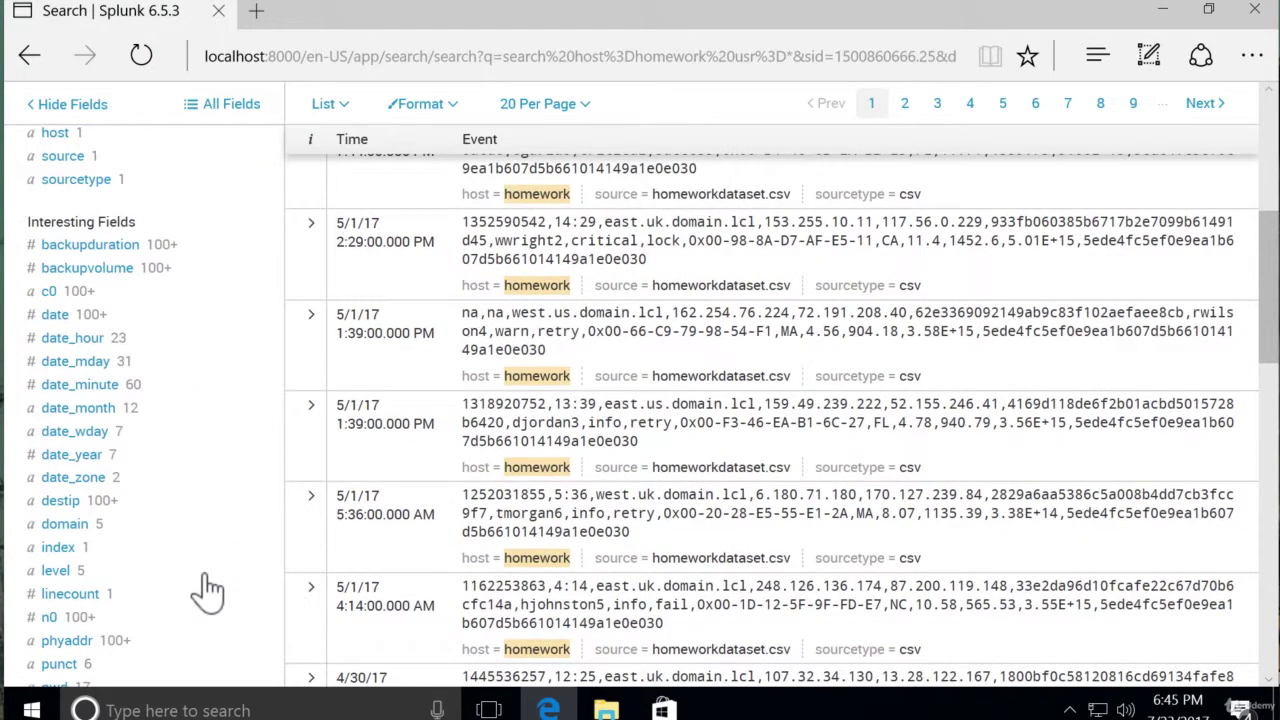
scroll(208, 590, "down", 2)
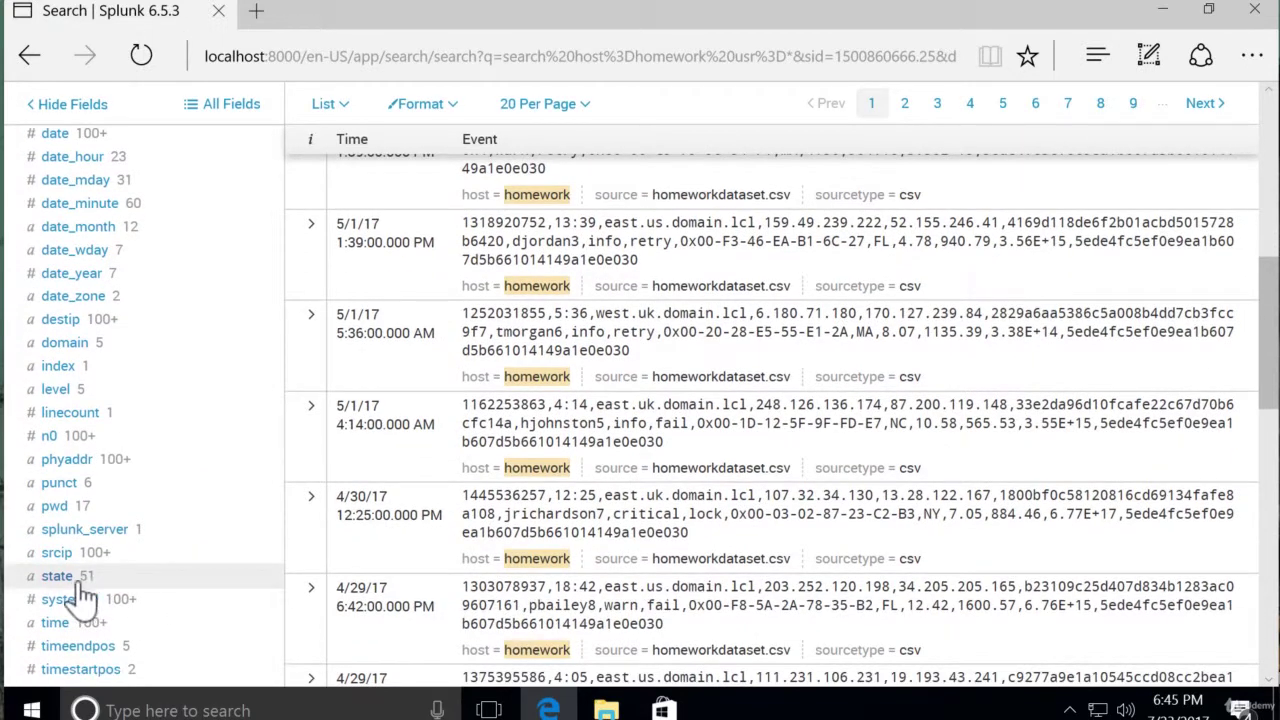
left_click(52, 580)
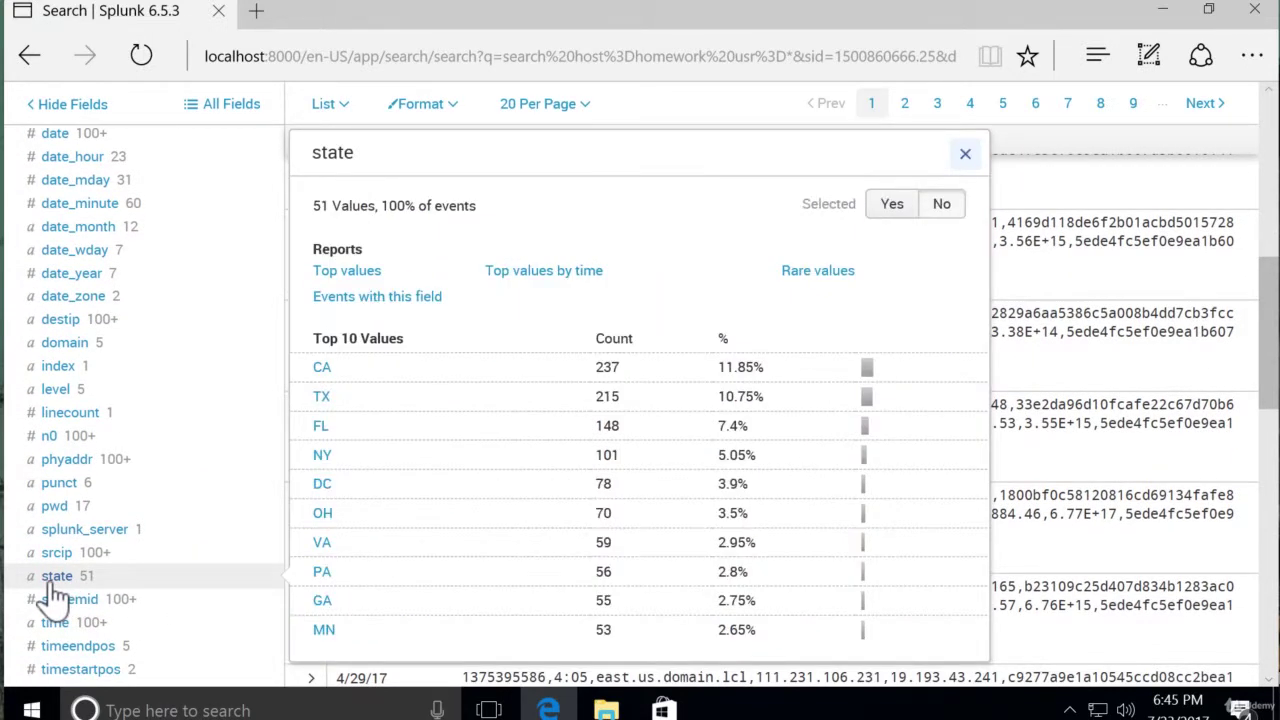
left_click(963, 156)
Add the condition state=* to the end of the search and run it
scroll(229, 400, "up", 5)
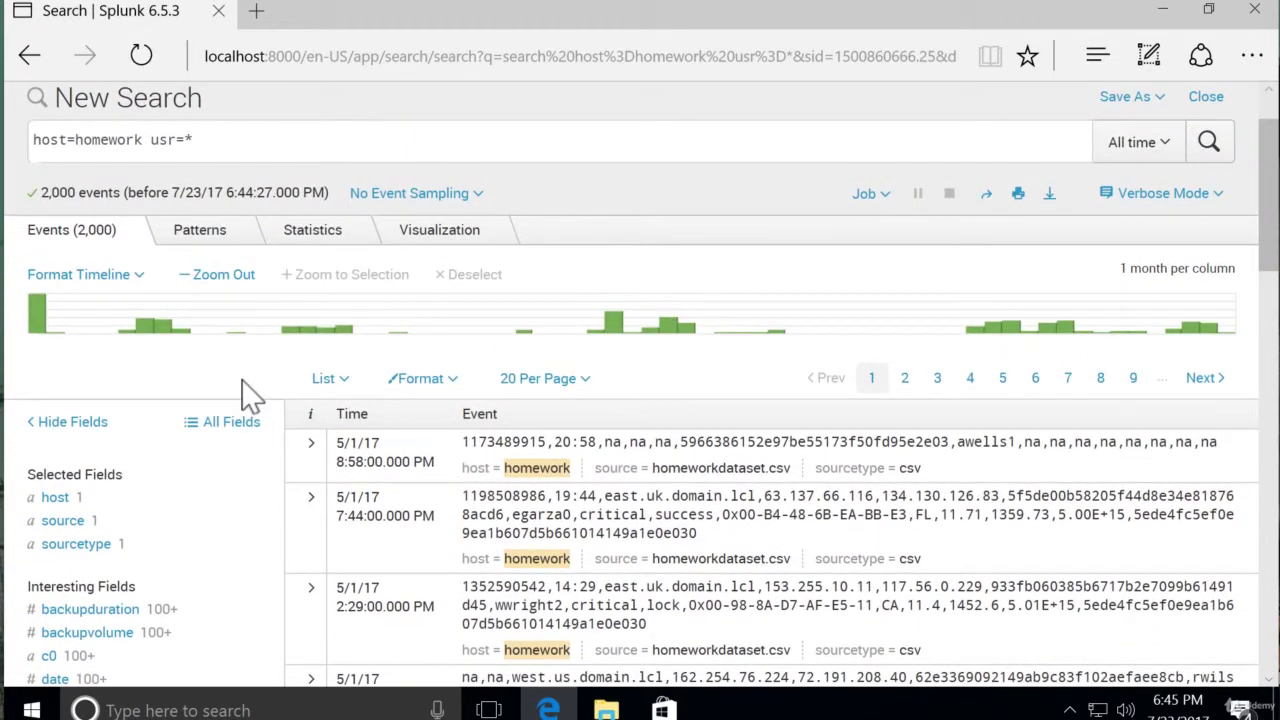
scroll(250, 395, "up", 2)
left_click(333, 222)
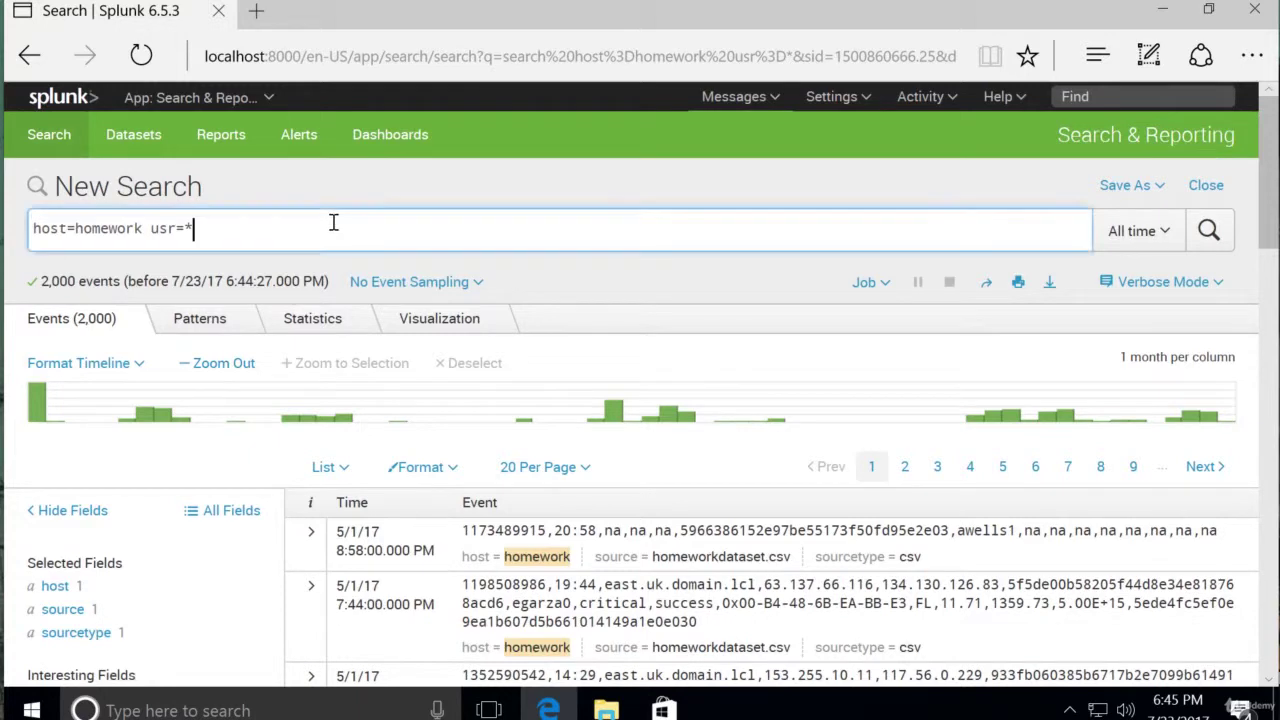
type("state")
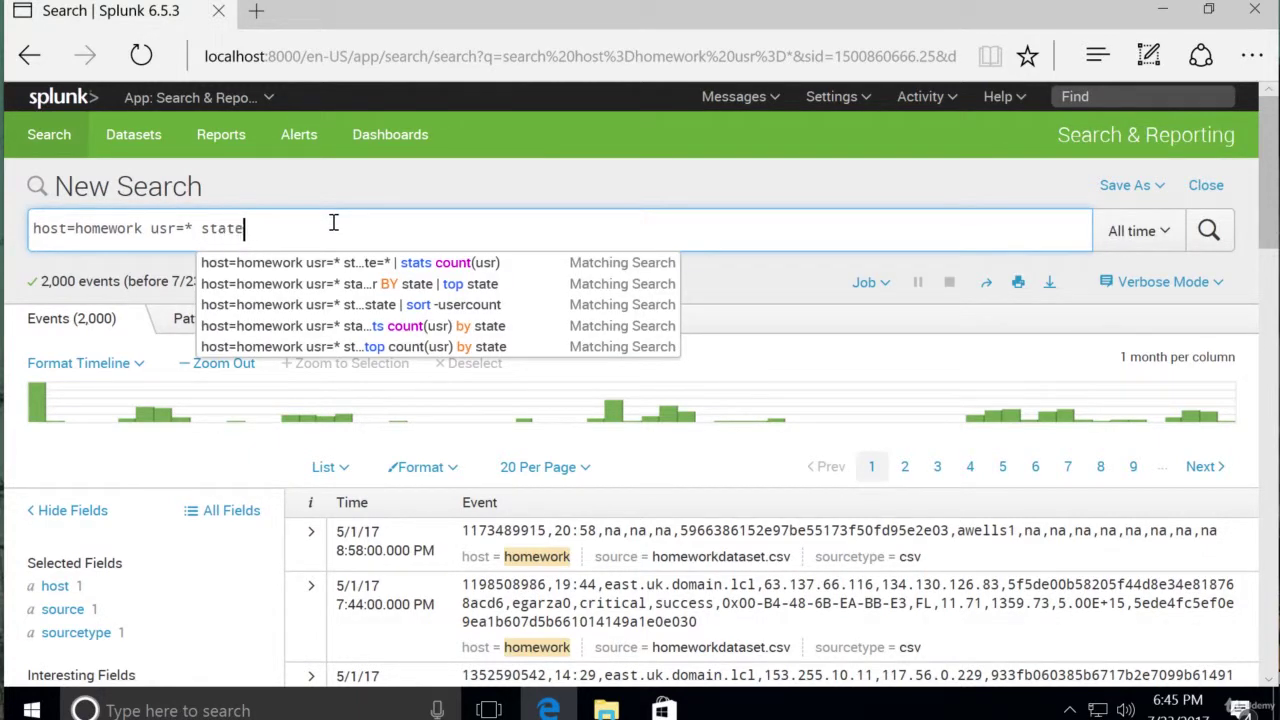
type("=*")
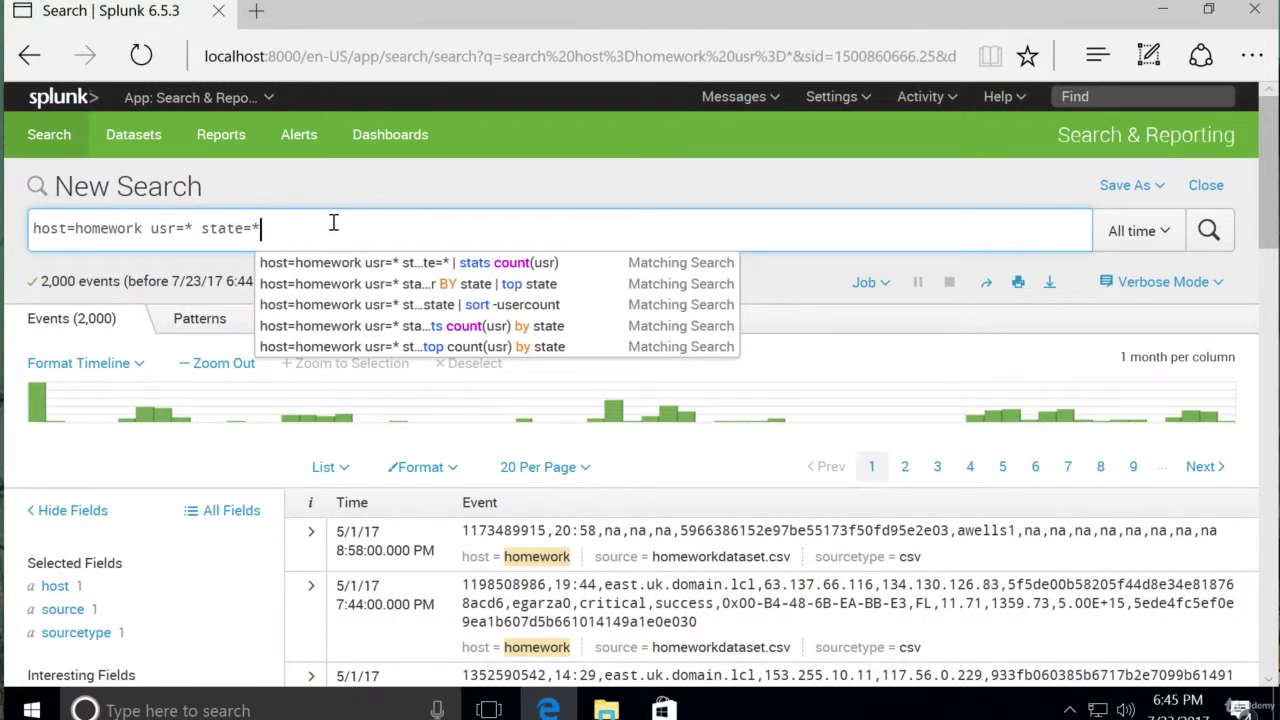
key("Return")
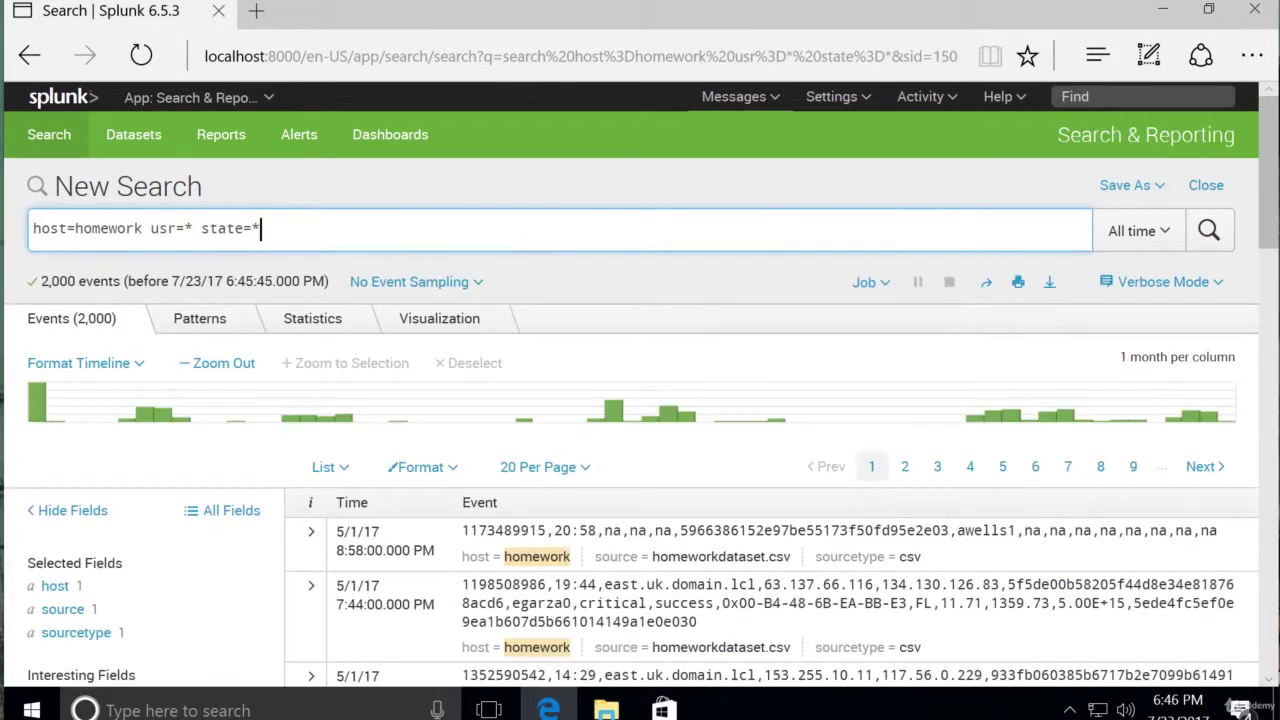
Pipe the search into the command table usr state and run it
left_click(318, 246)
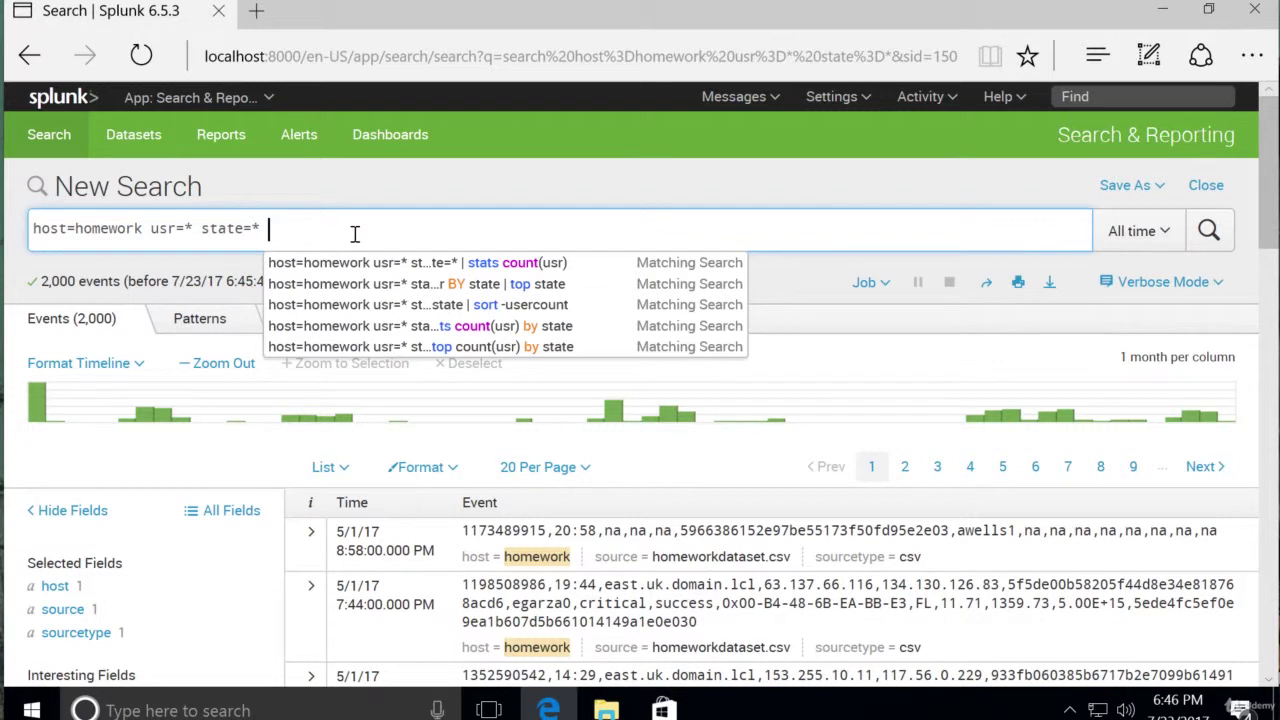
type("|")
type(" ta")
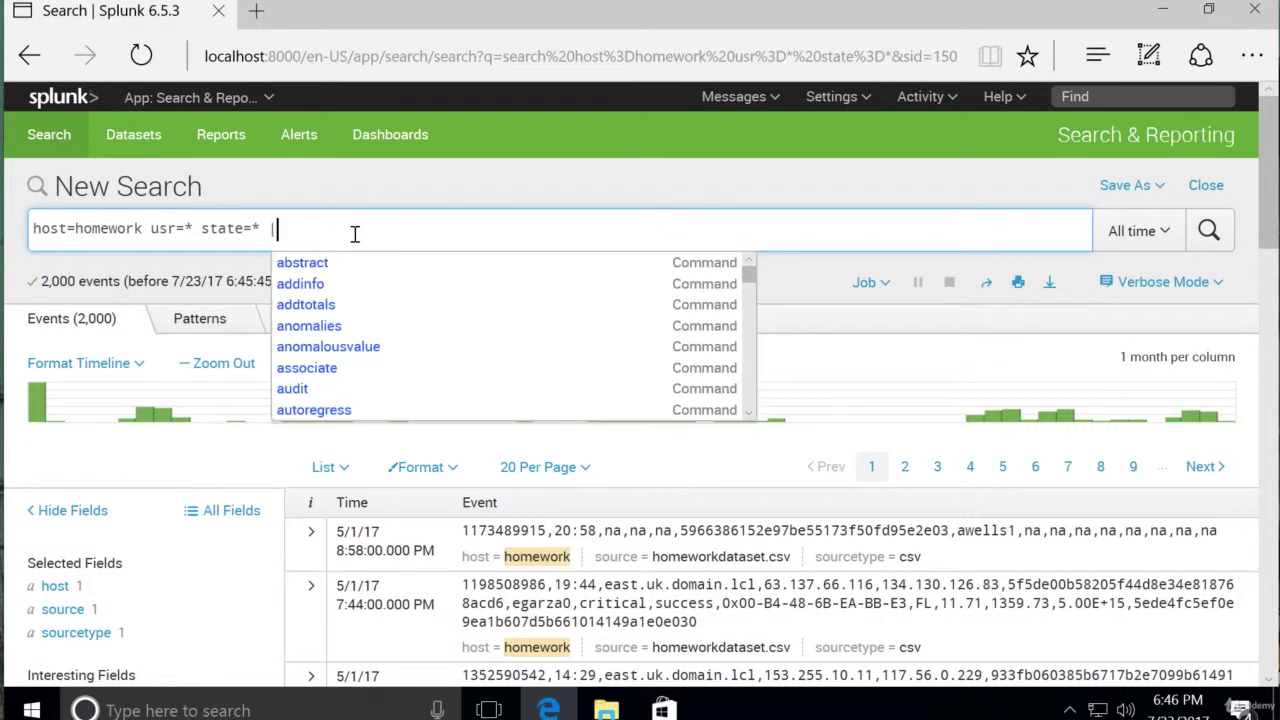
type("b")
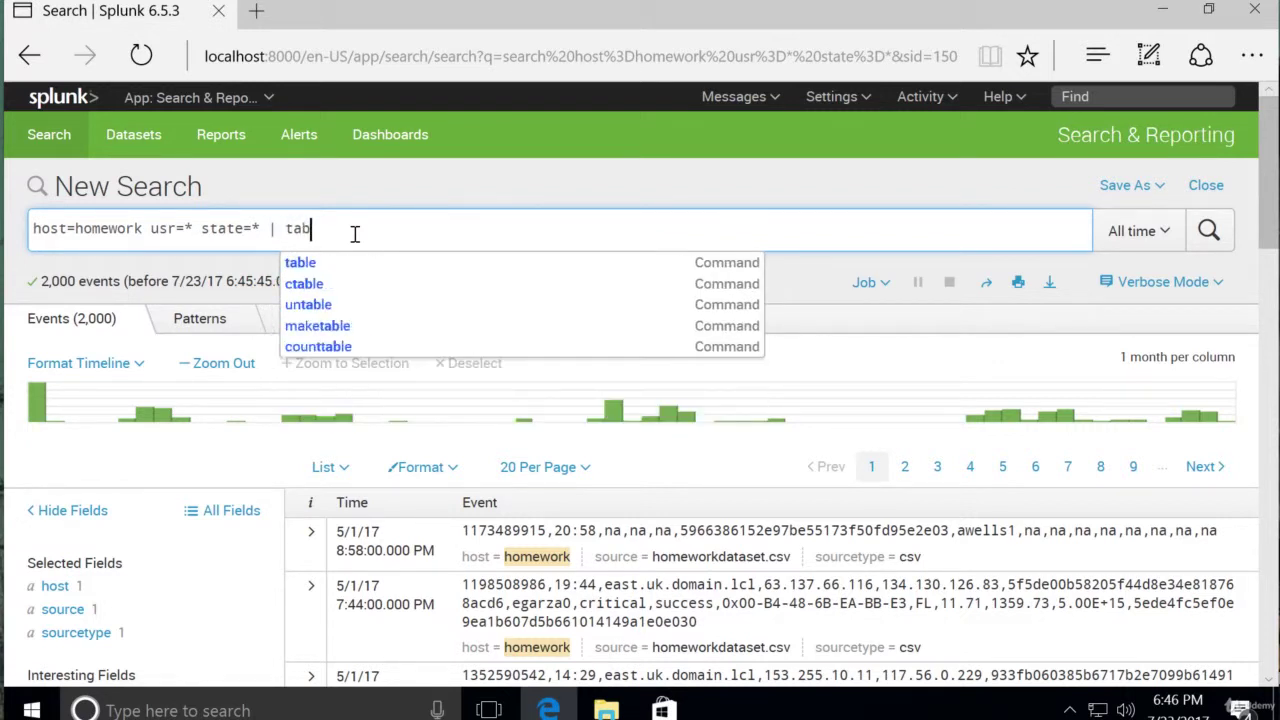
type("le u")
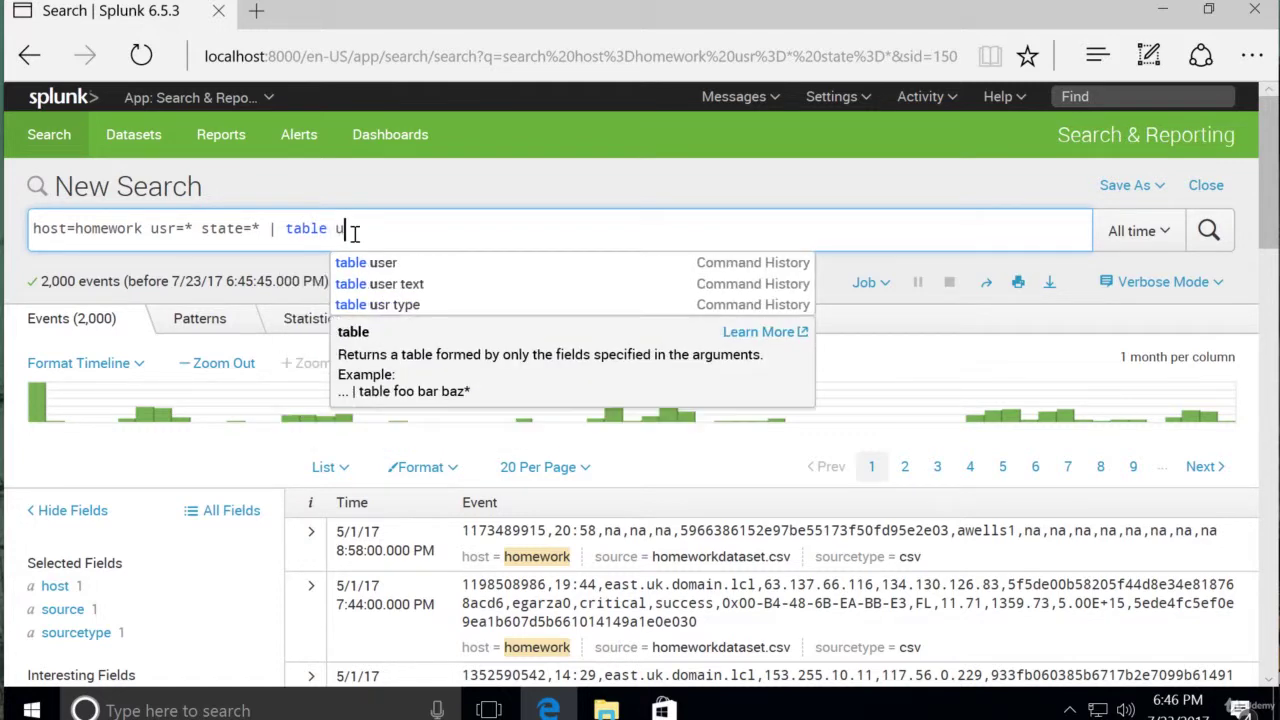
type("s")
type("r sta")
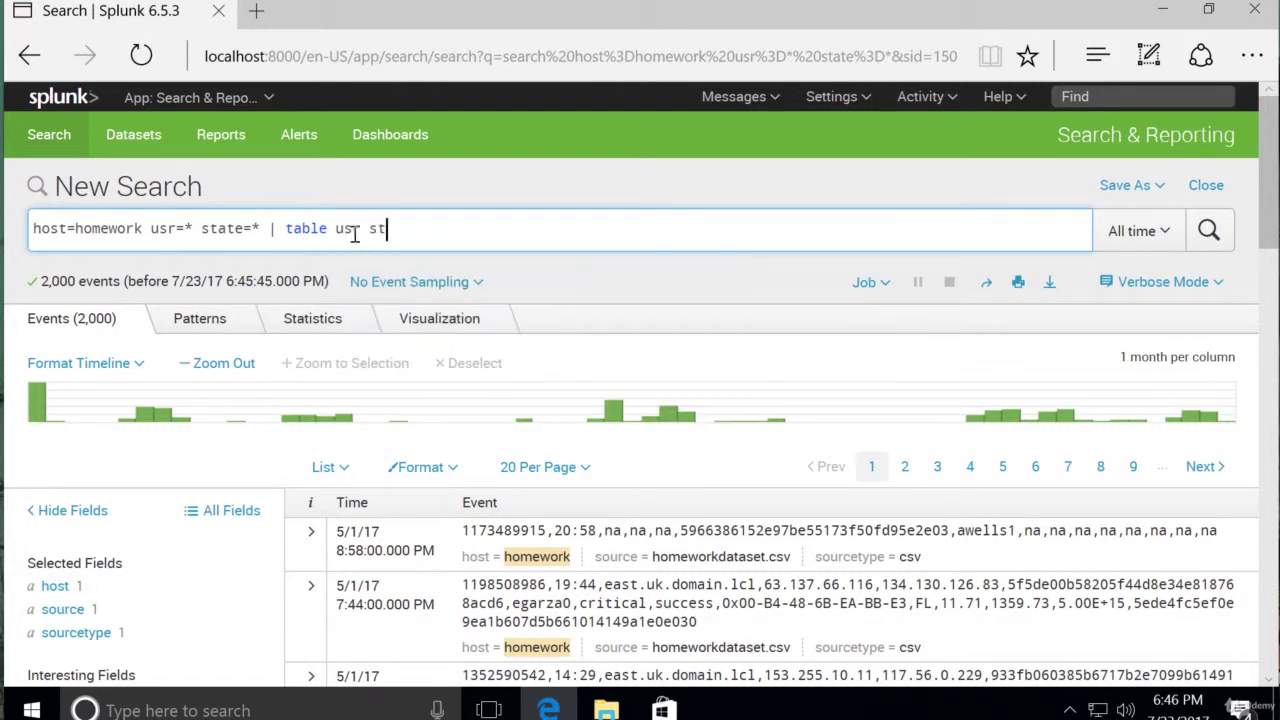
type("te")
left_click(1210, 250)
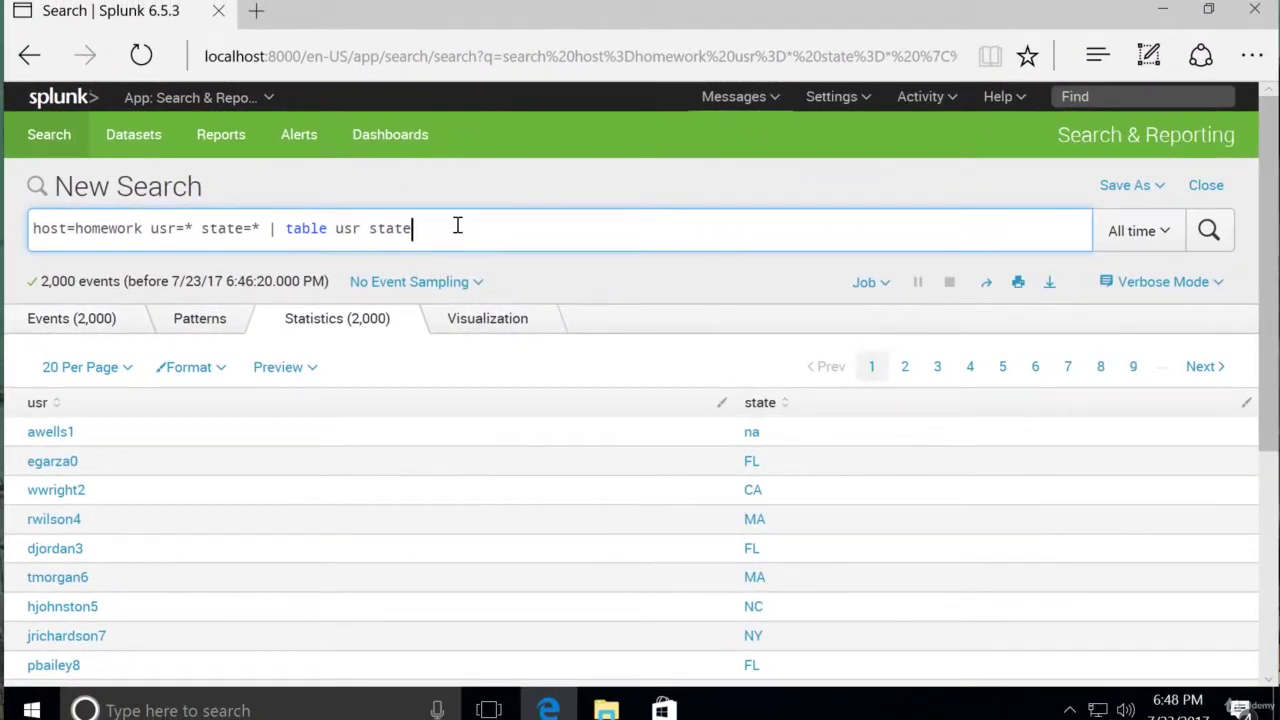
Replace the table usr state command after the pipe with the chart command
key("BackSpace")
key("BackSpace")
key("BackSpace")
key("BackSpace")
key("BackSpace")
key("BackSpace")
key("BackSpace")
key("BackSpace")
key("BackSpace")
key("BackSpace")
key("BackSpace")
key("BackSpace")
key("BackSpace")
key("BackSpace")
key("BackSpace")
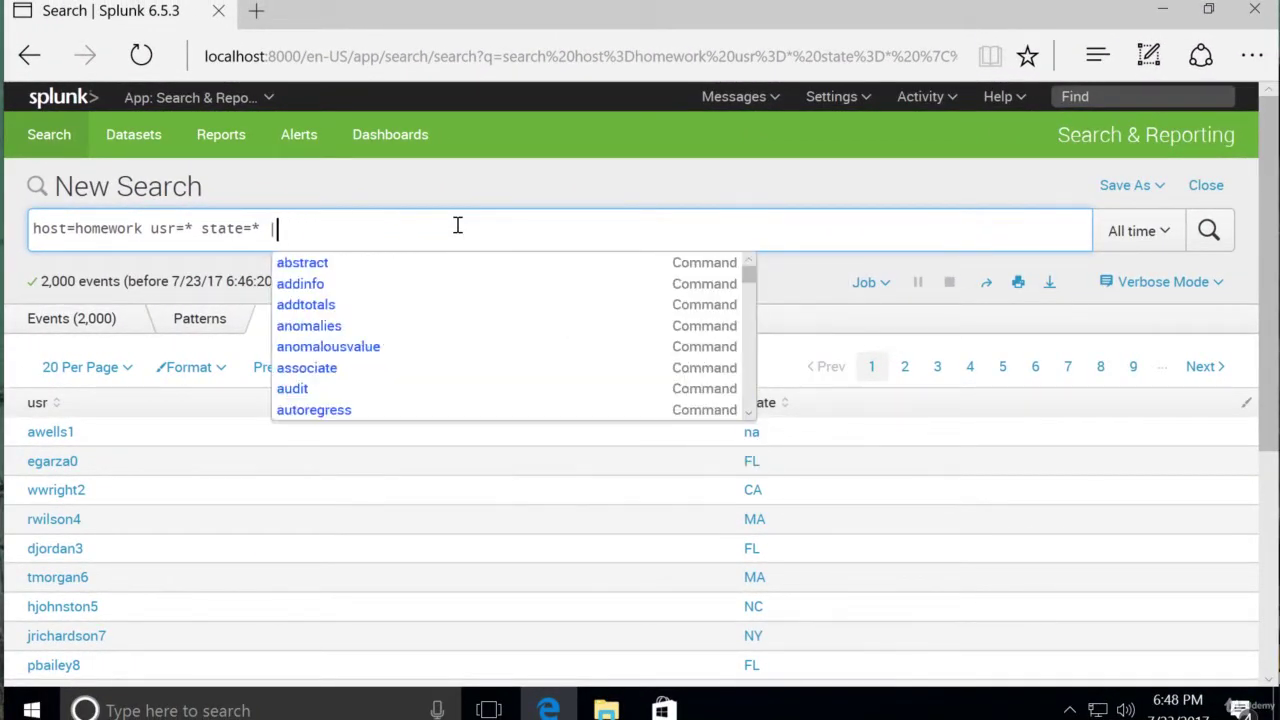
type("ch")
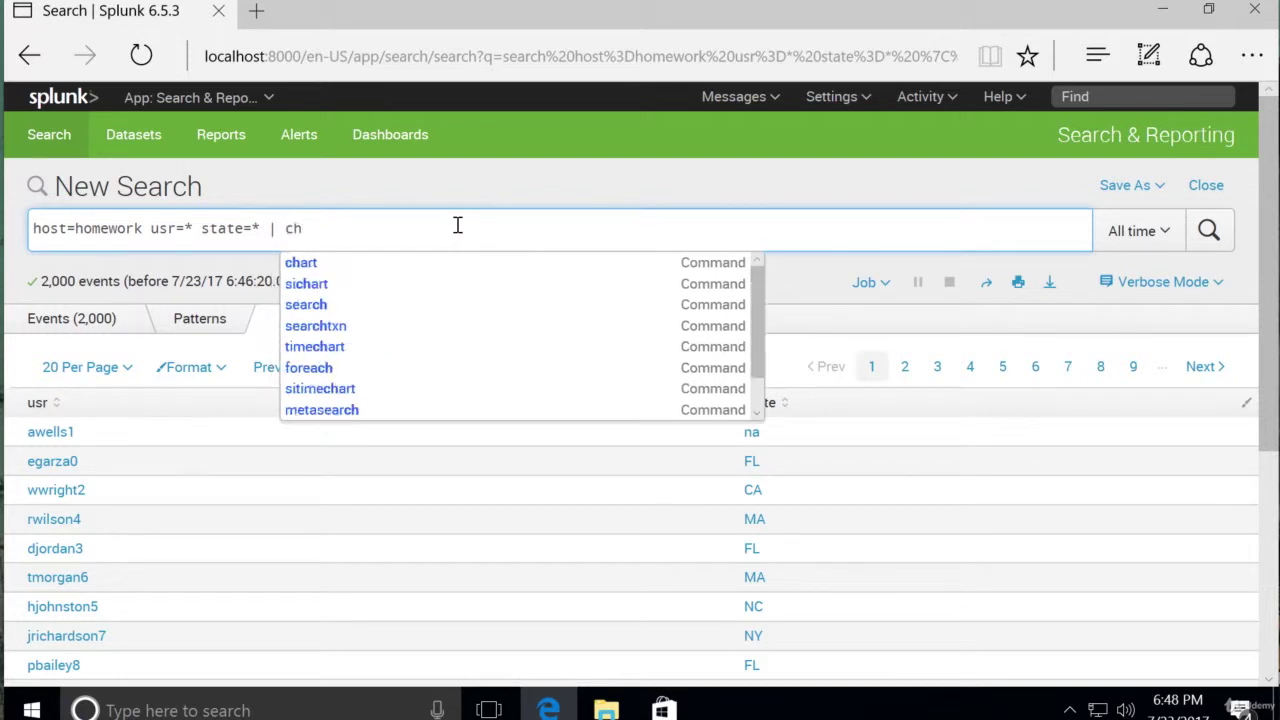
type("art")
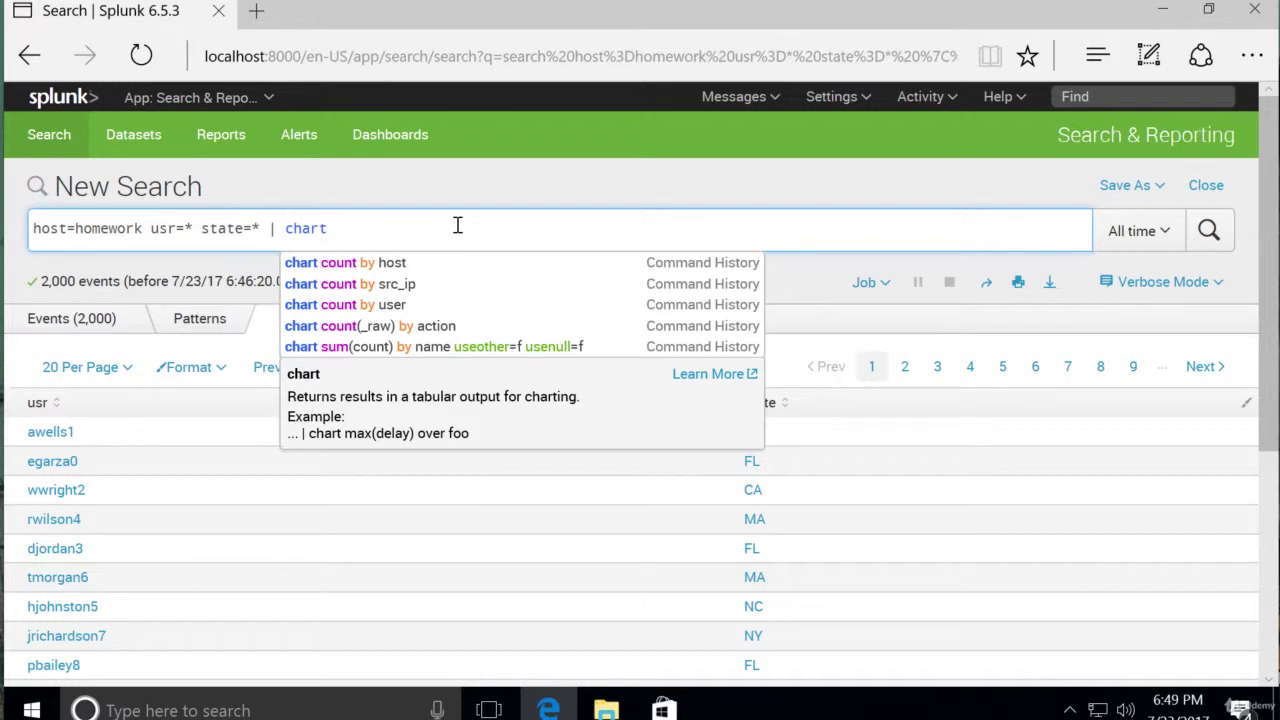
key("Left")
key("Left")
key("Left")
key("Left")
key("Left")
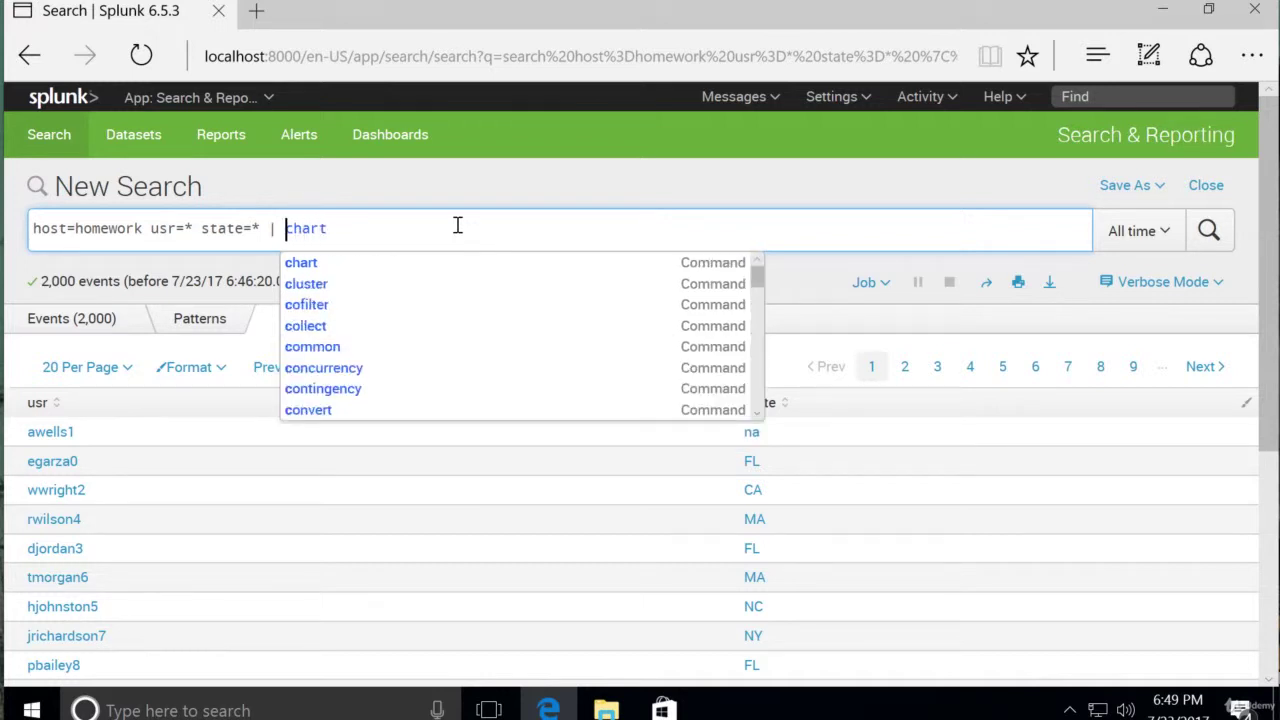
type("time")
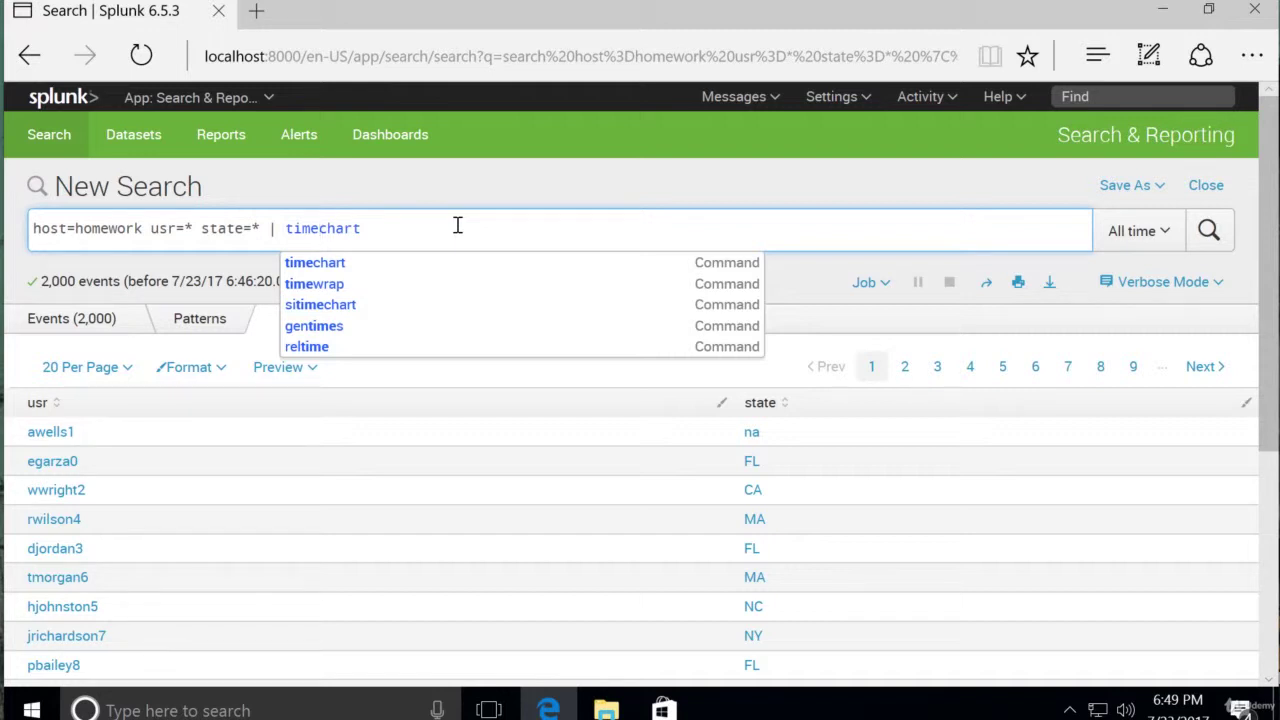
key("BackSpace")
key("BackSpace")
key("BackSpace")
key("BackSpace")
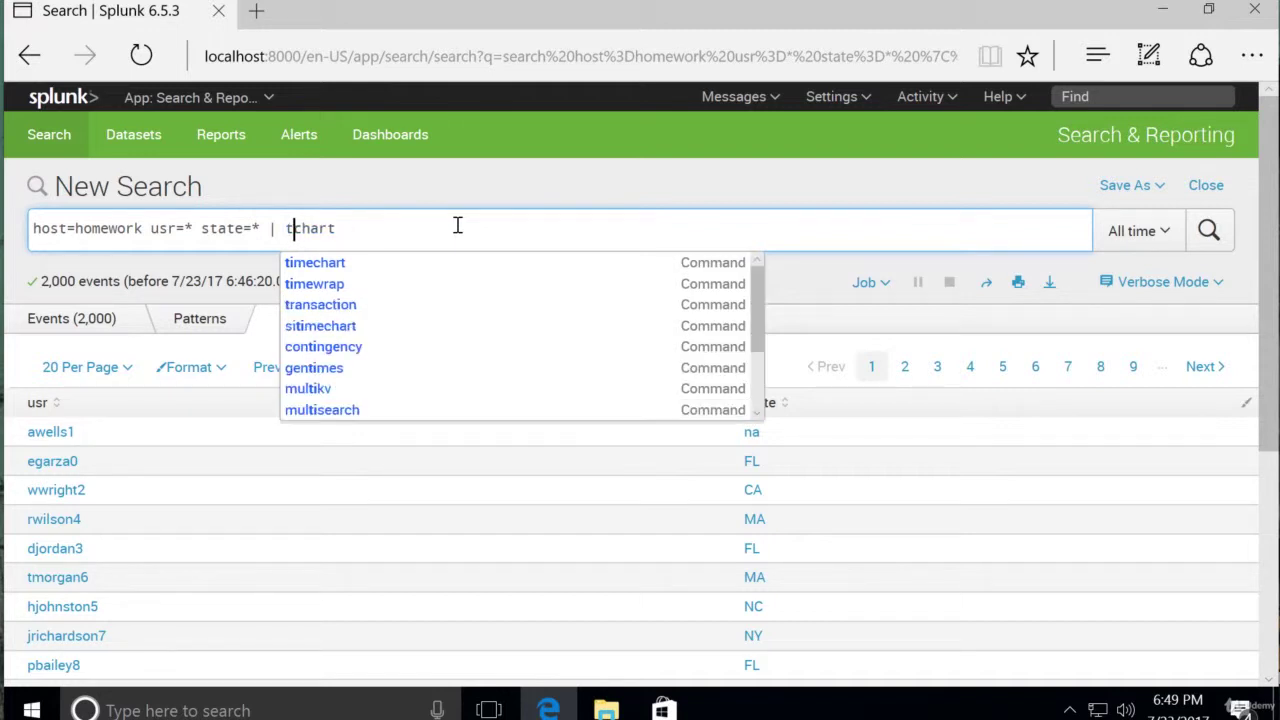
key("Right")
key("Right")
key("Right")
key("Right")
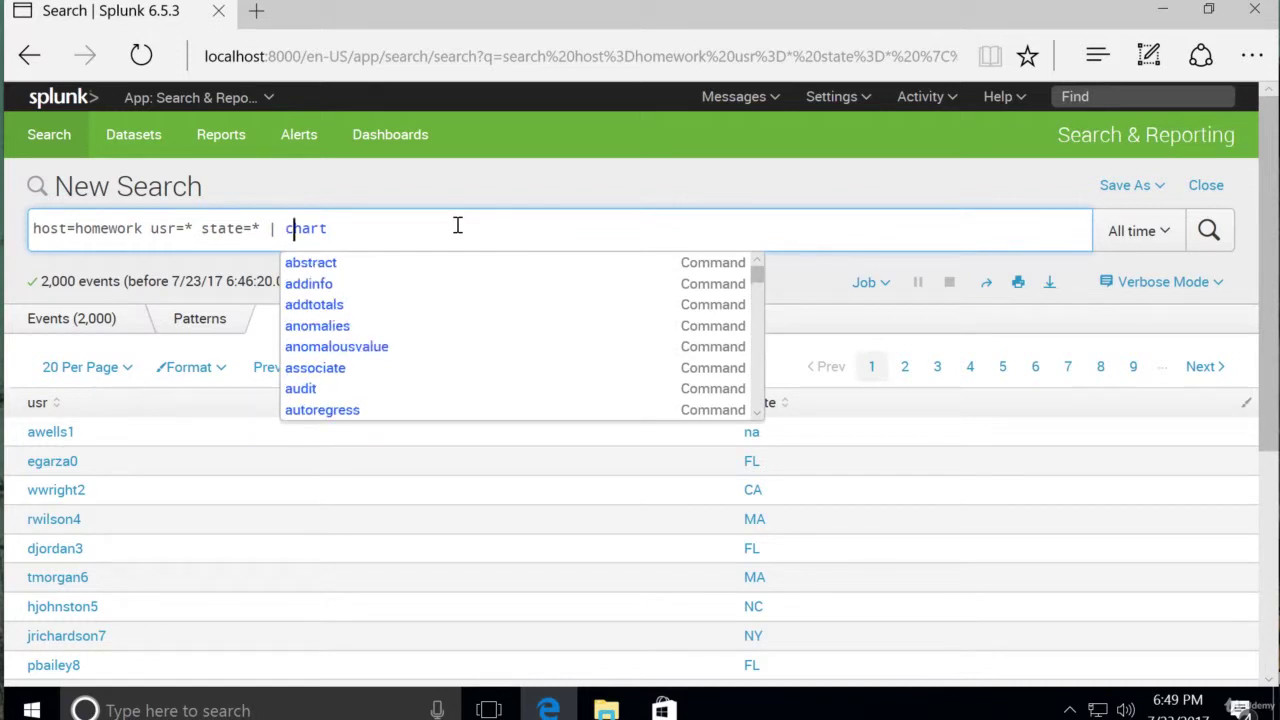
key("Right")
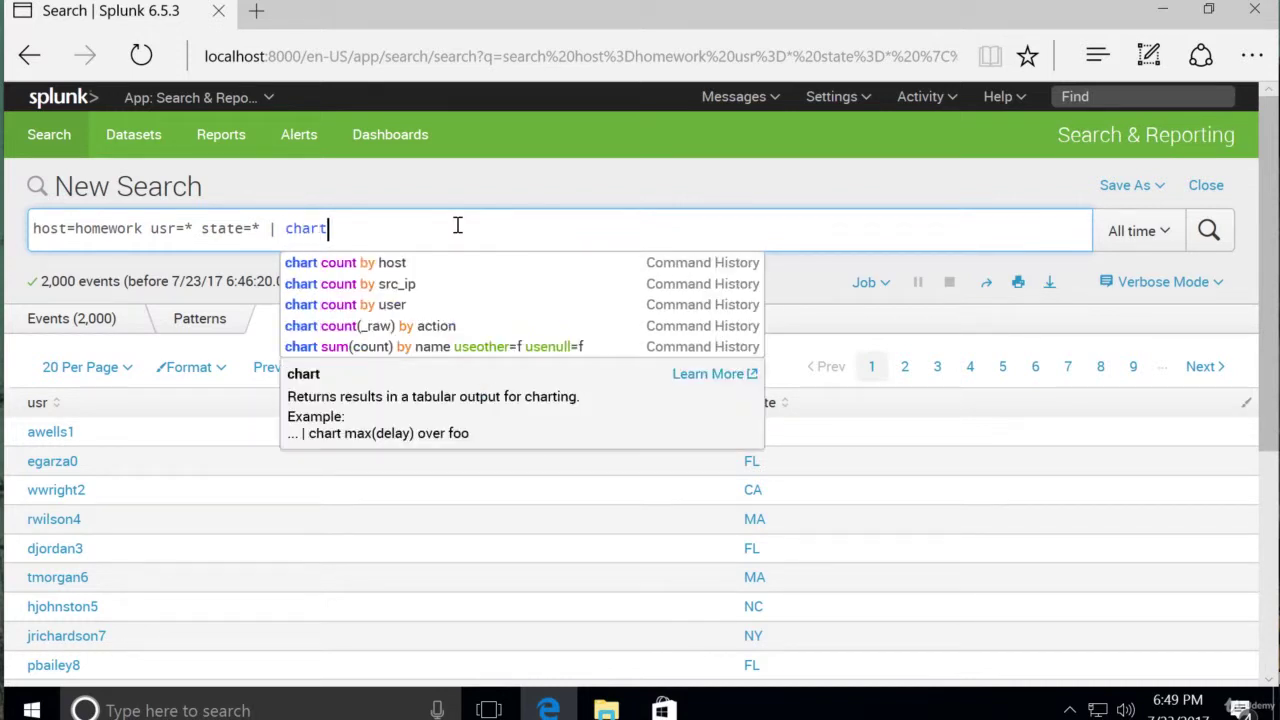
Complete the chart command with count(usr) BY state and run the search over all time
type("count")
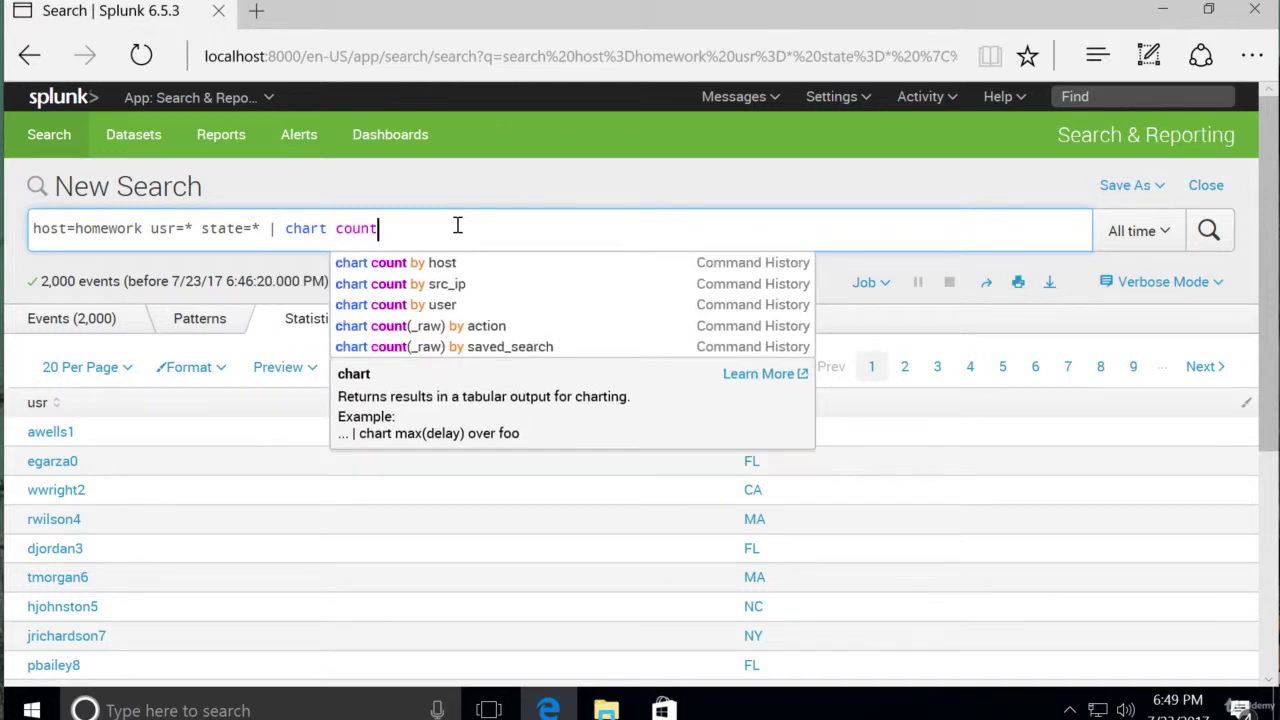
type("(")
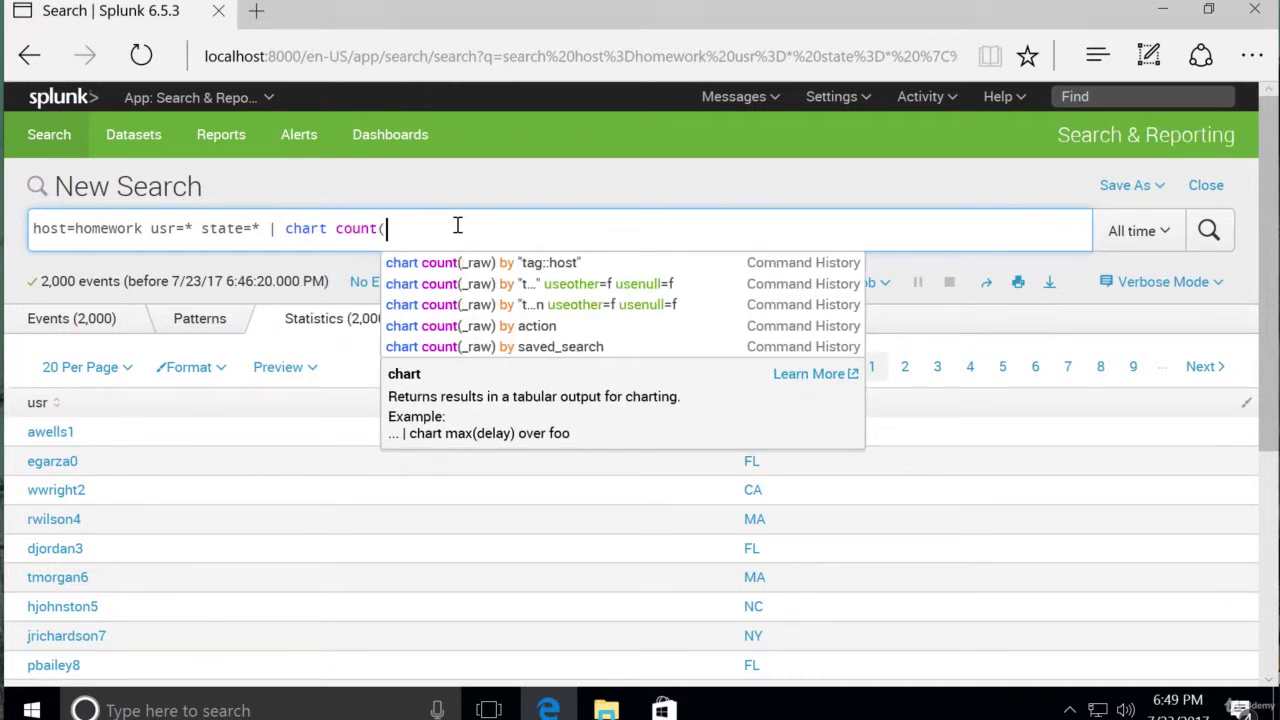
type("usr")
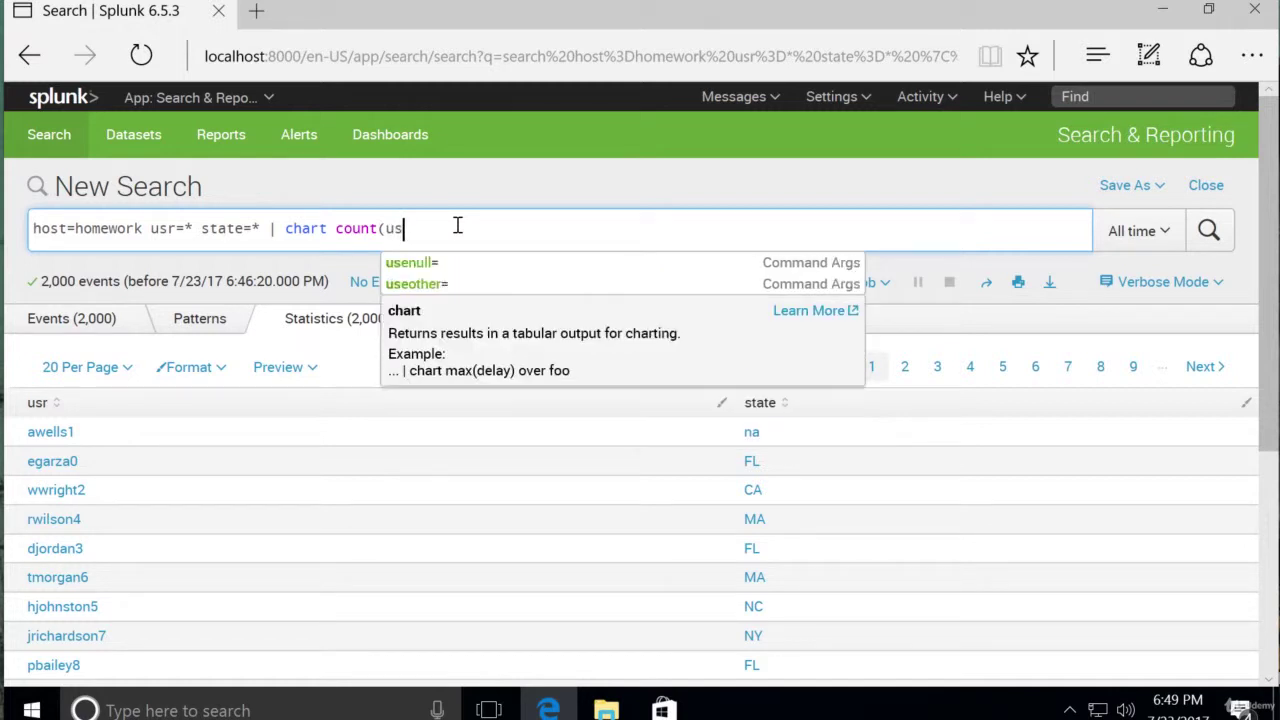
type(")")
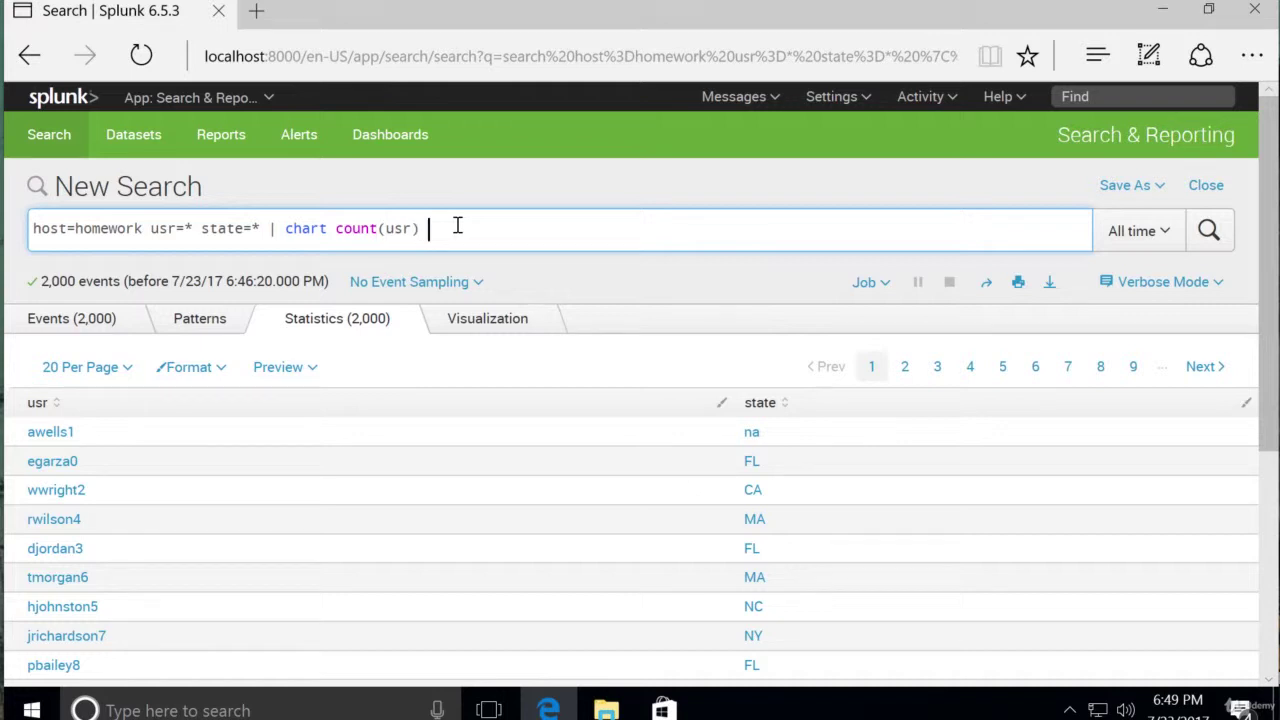
type(" BY state")
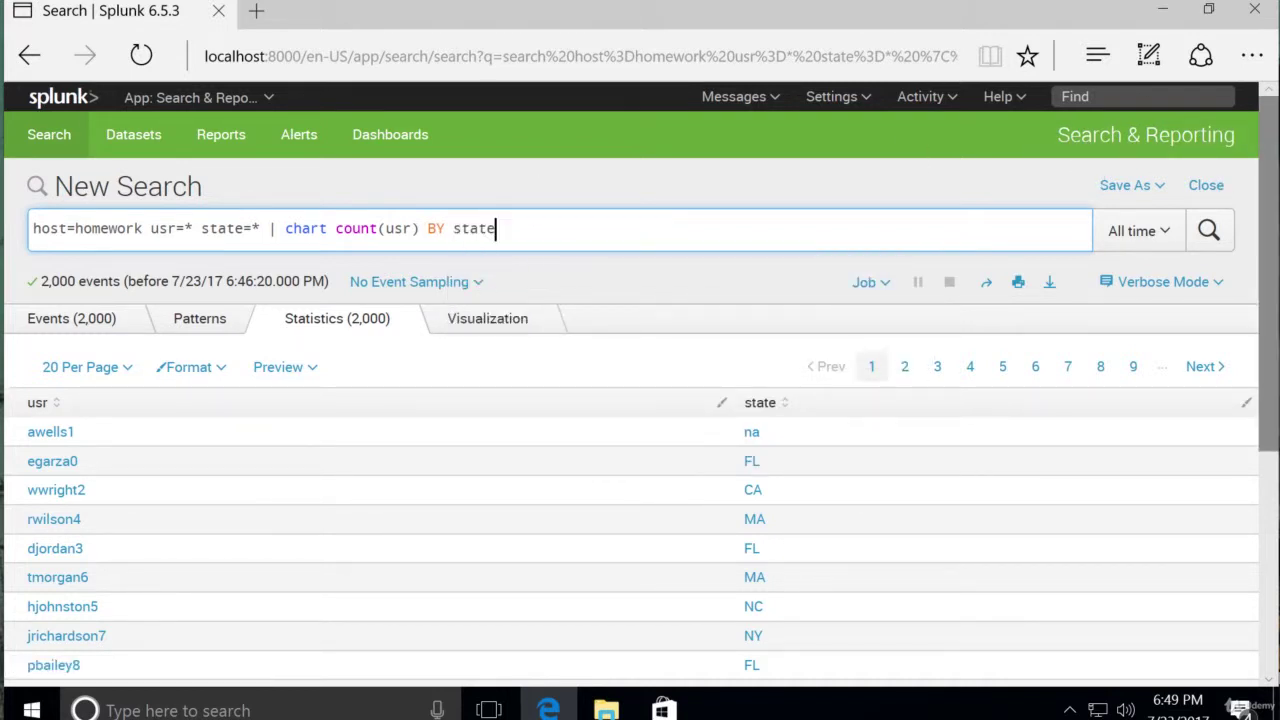
left_click(1206, 240)
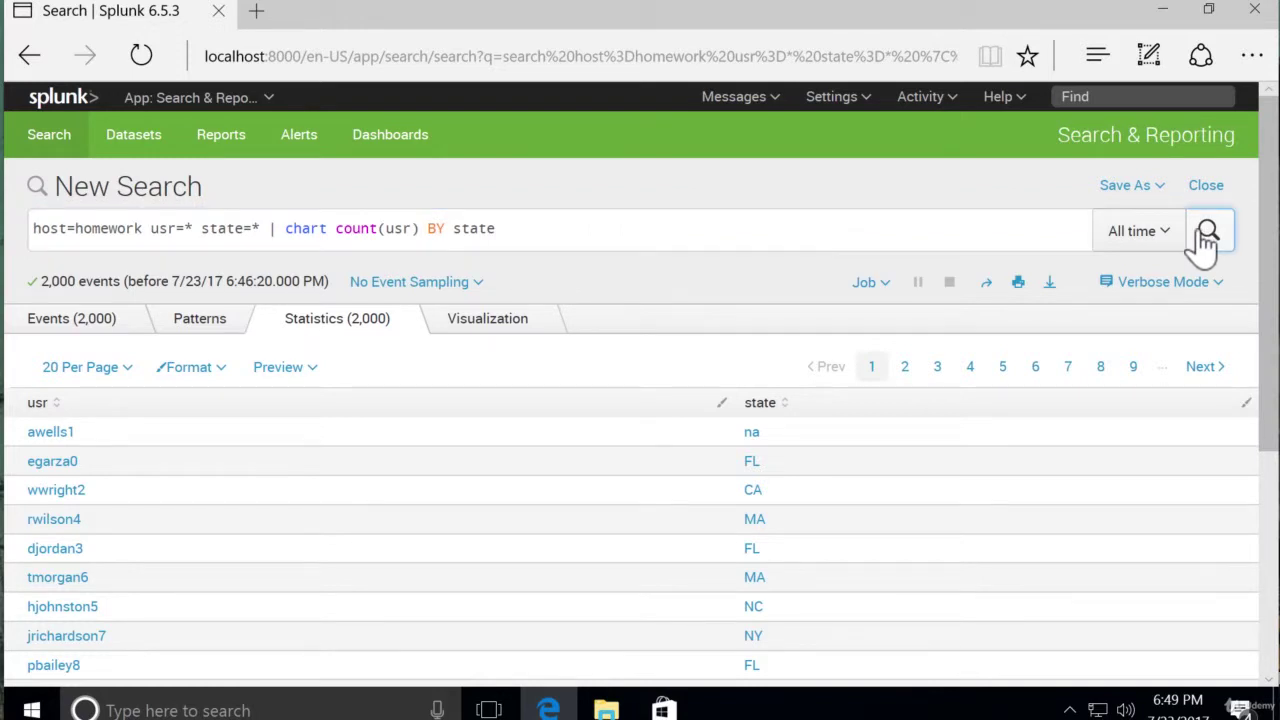
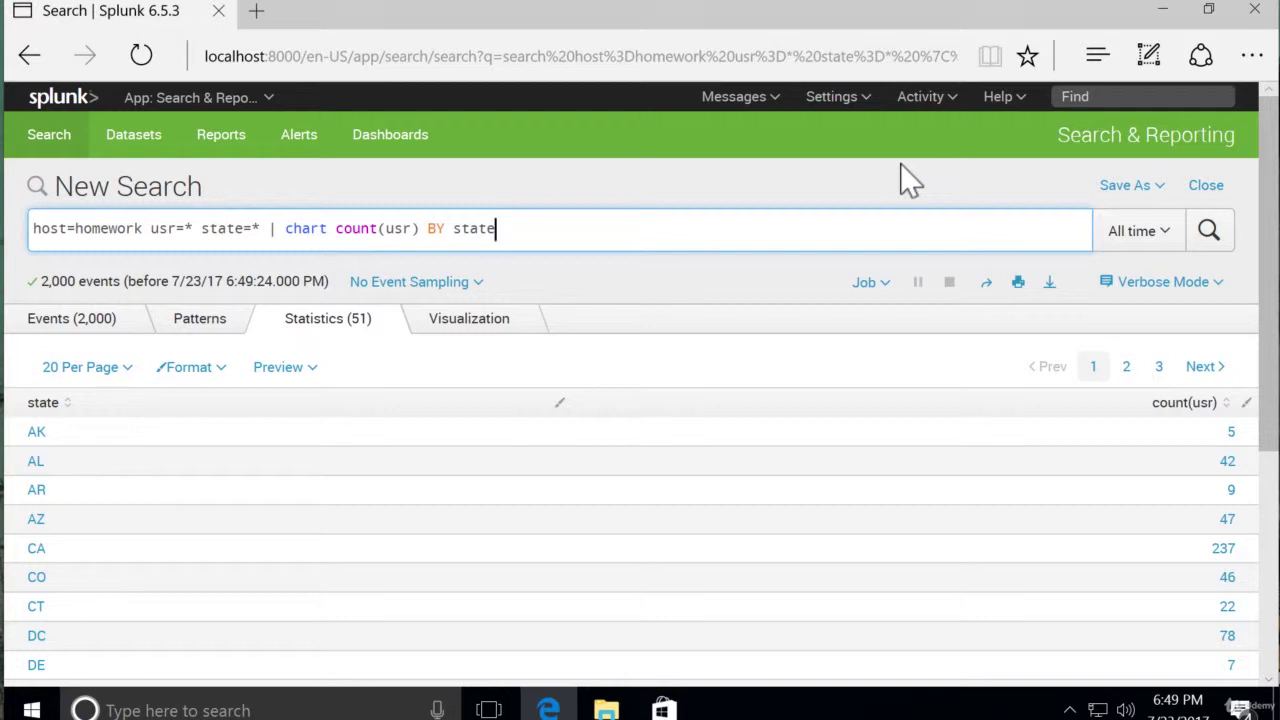
View the results as a column chart, compare them with the statistics table, and inspect the user counts of individual state columns
left_click(487, 321)
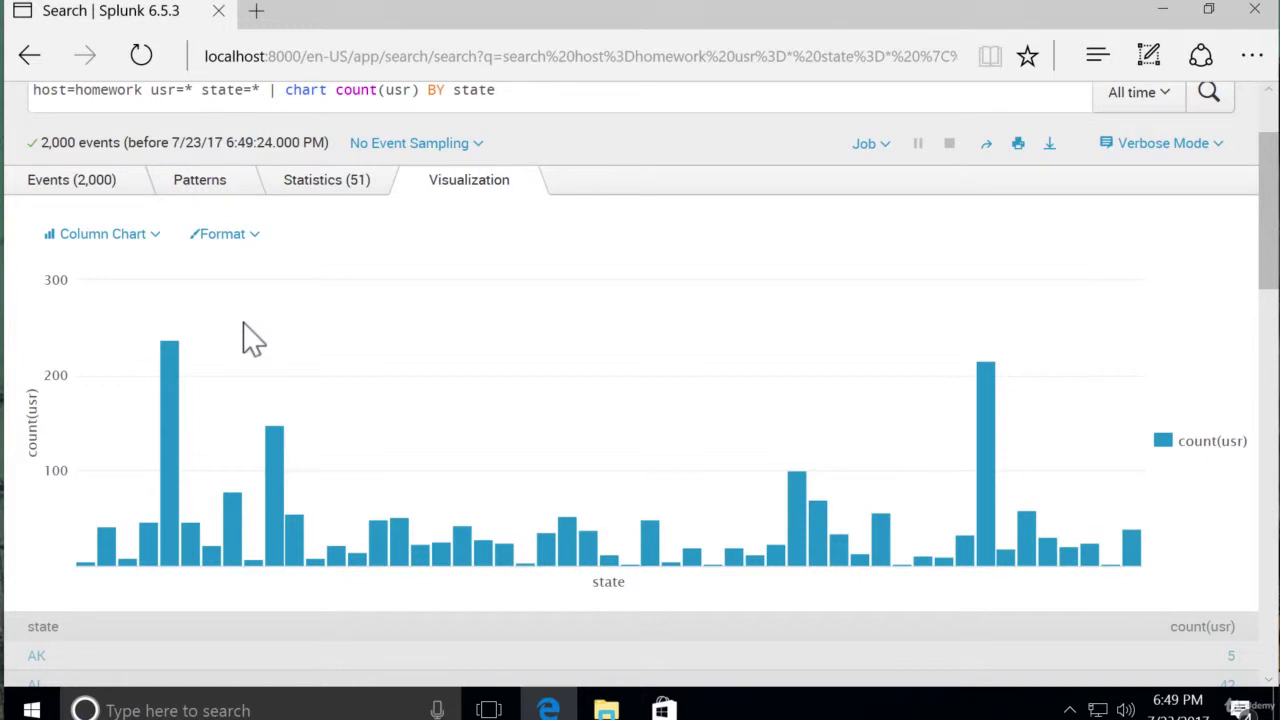
left_click(294, 190)
scroll(628, 160, "up", 1)
scroll(630, 158, "up", 1)
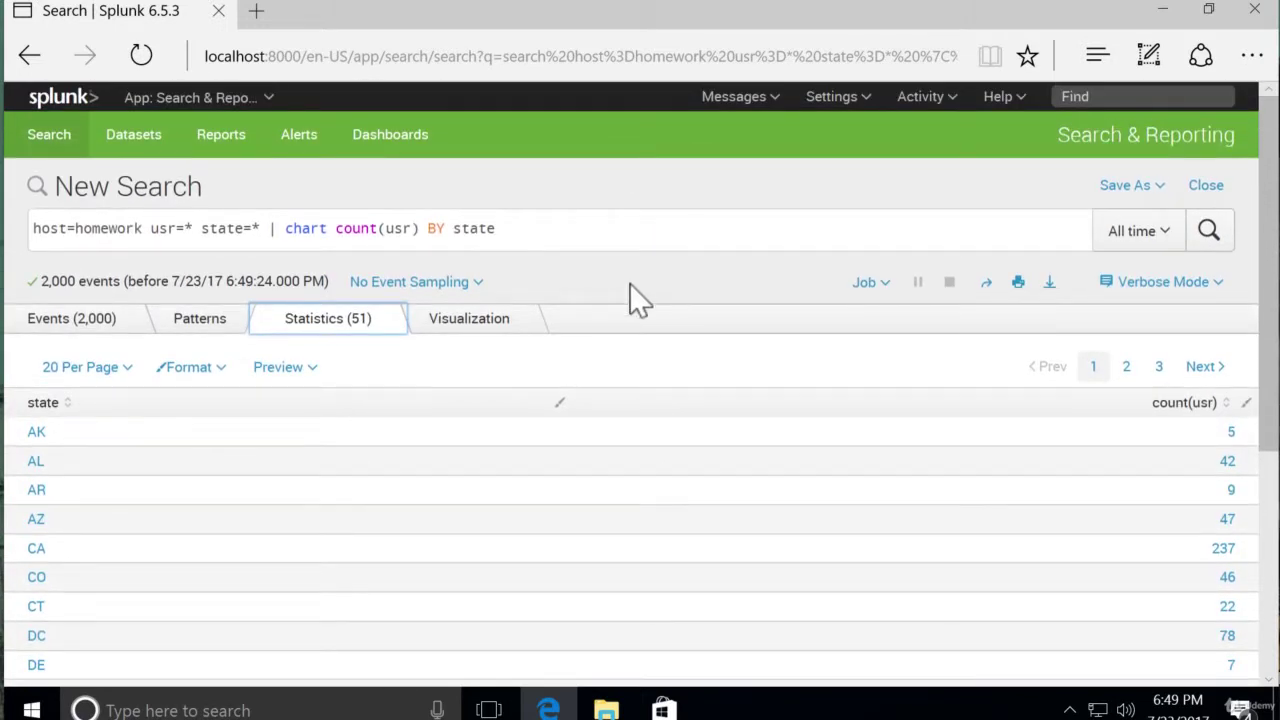
left_click(504, 330)
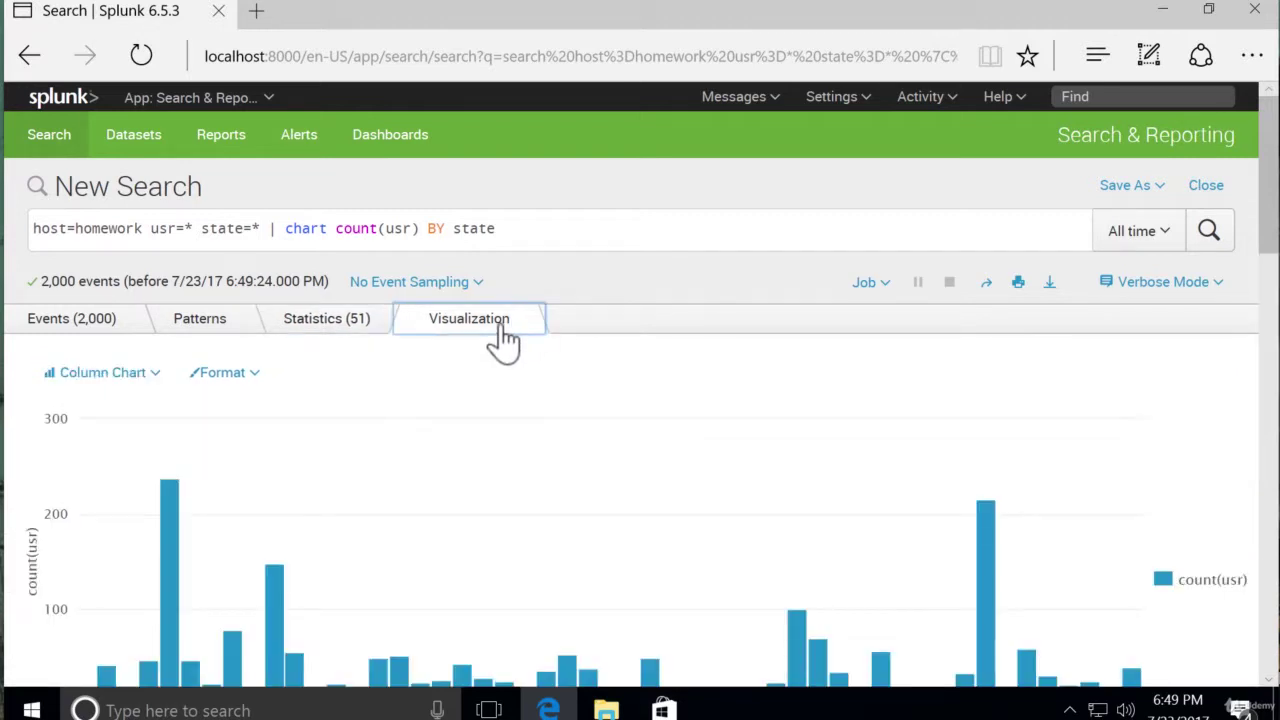
scroll(518, 443, "down", 1)
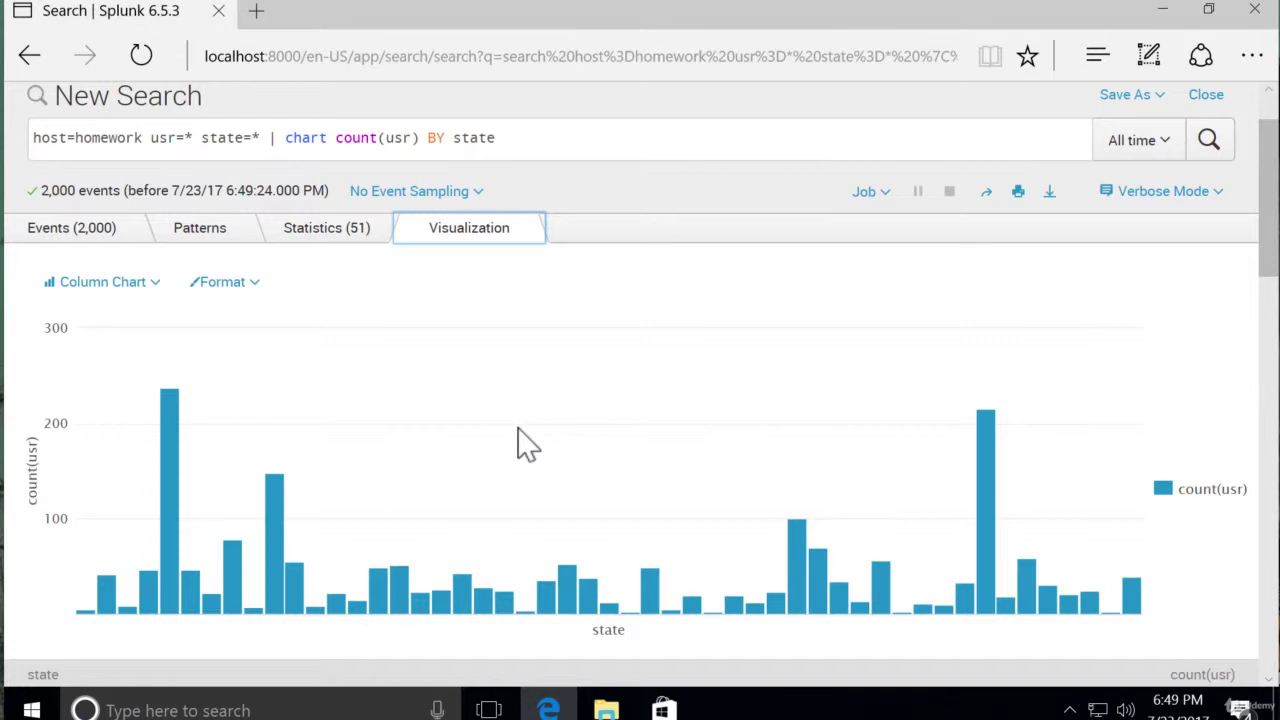
mouse_move(168, 485)
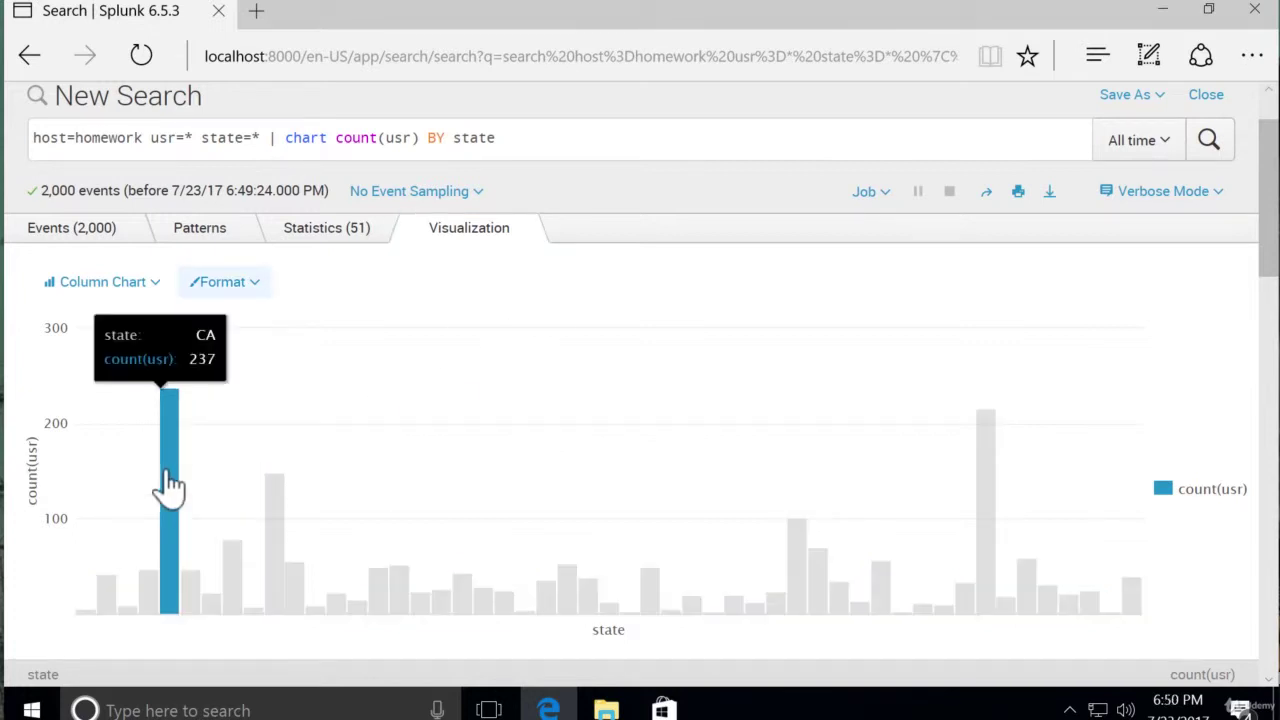
mouse_move(260, 570)
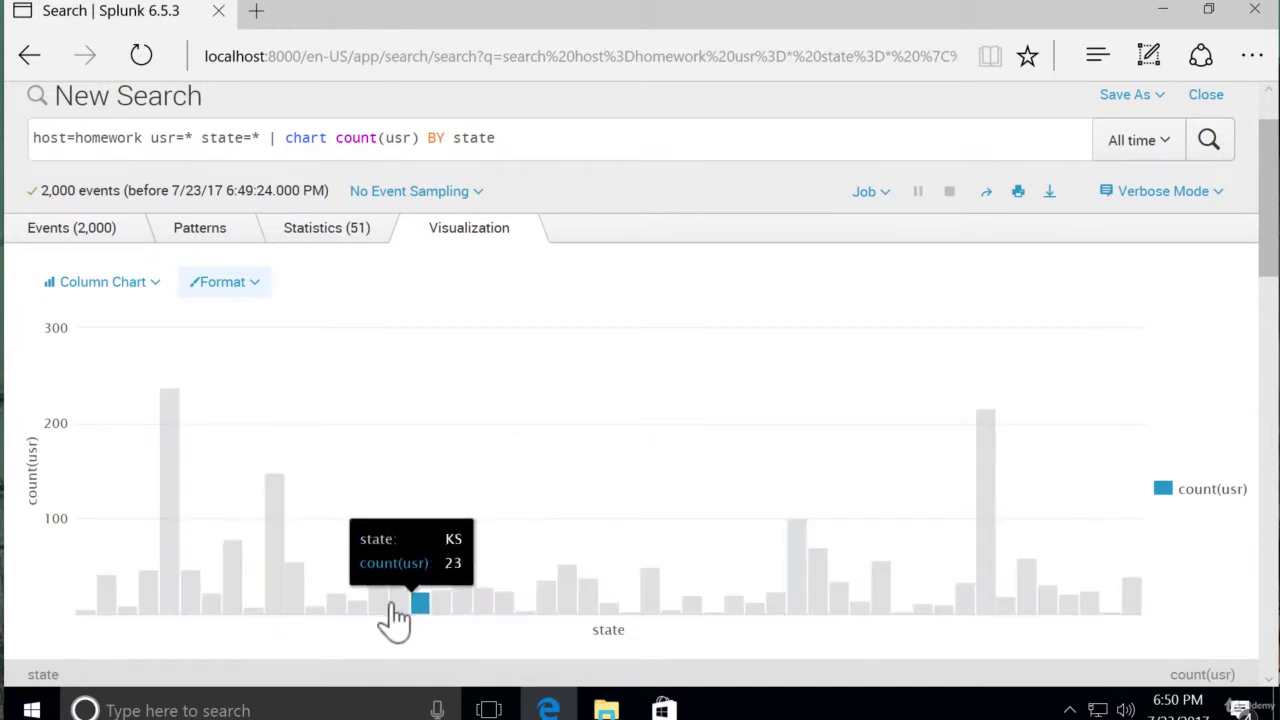
mouse_move(262, 620)
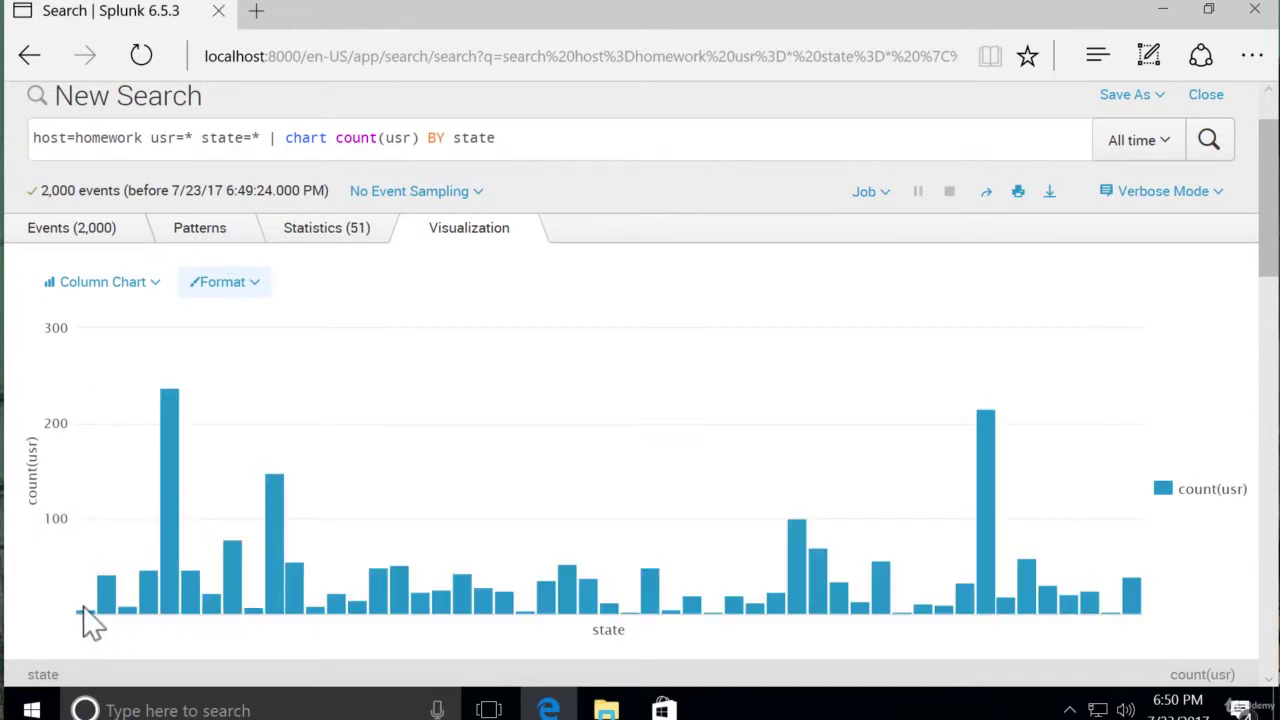
mouse_move(125, 620)
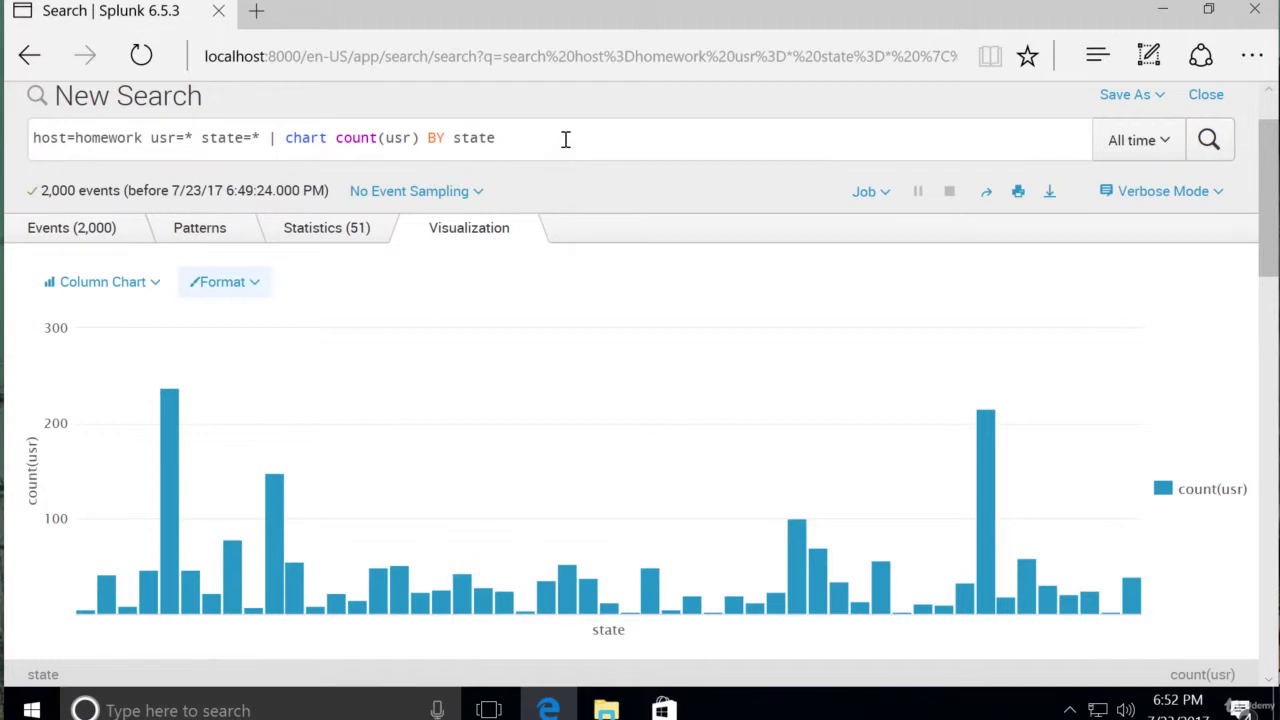
Pipe the search into rename count(usr) AS "Number of Users" and run it
left_click(565, 139)
type("|")
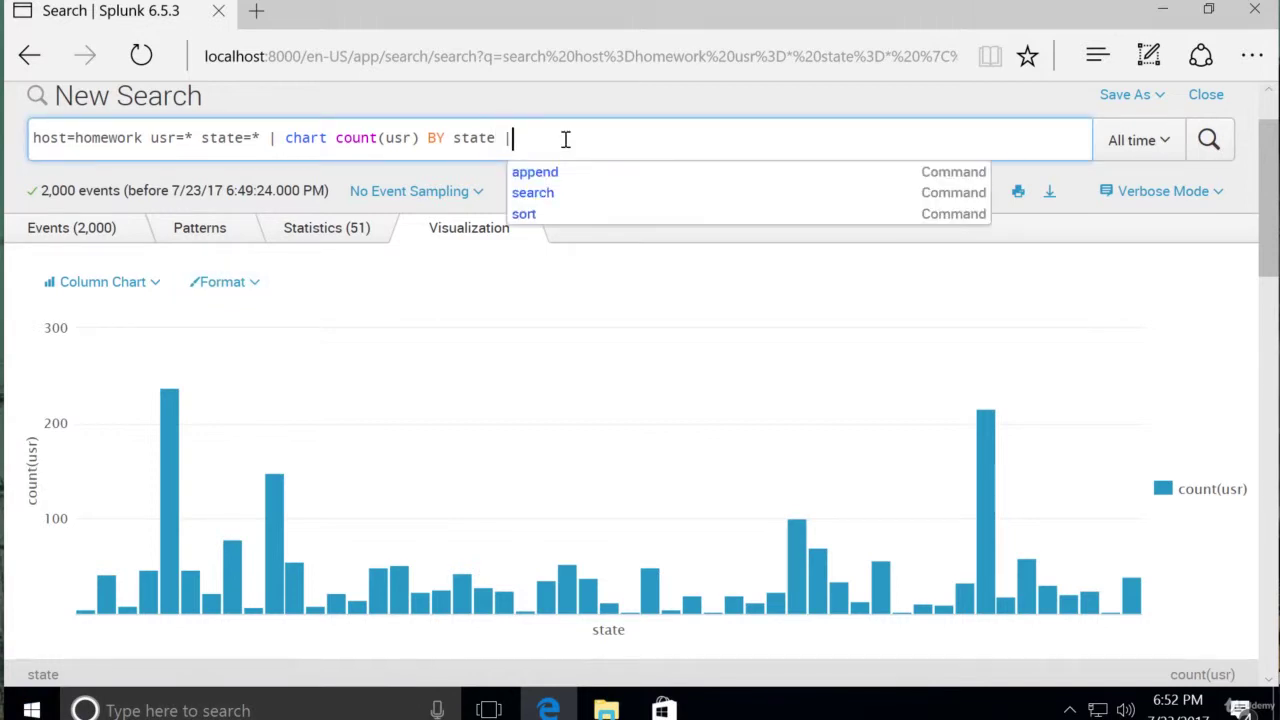
type(" rename ")
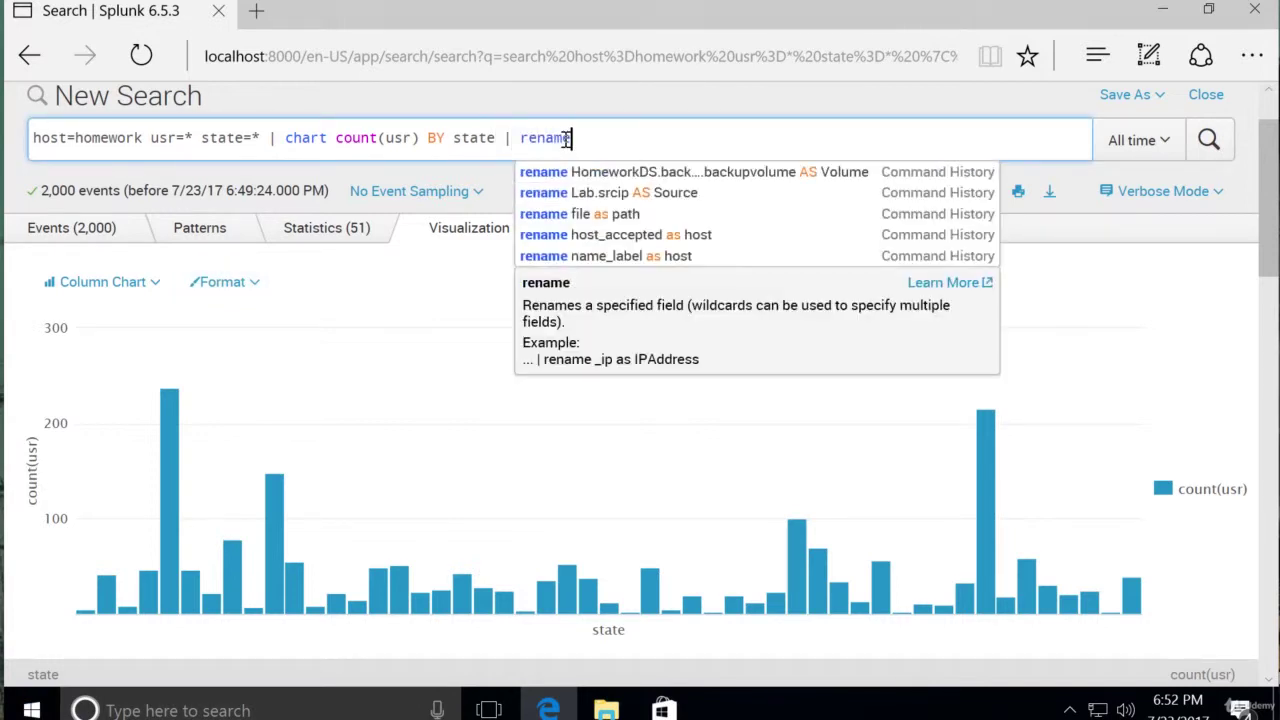
type("count(us")
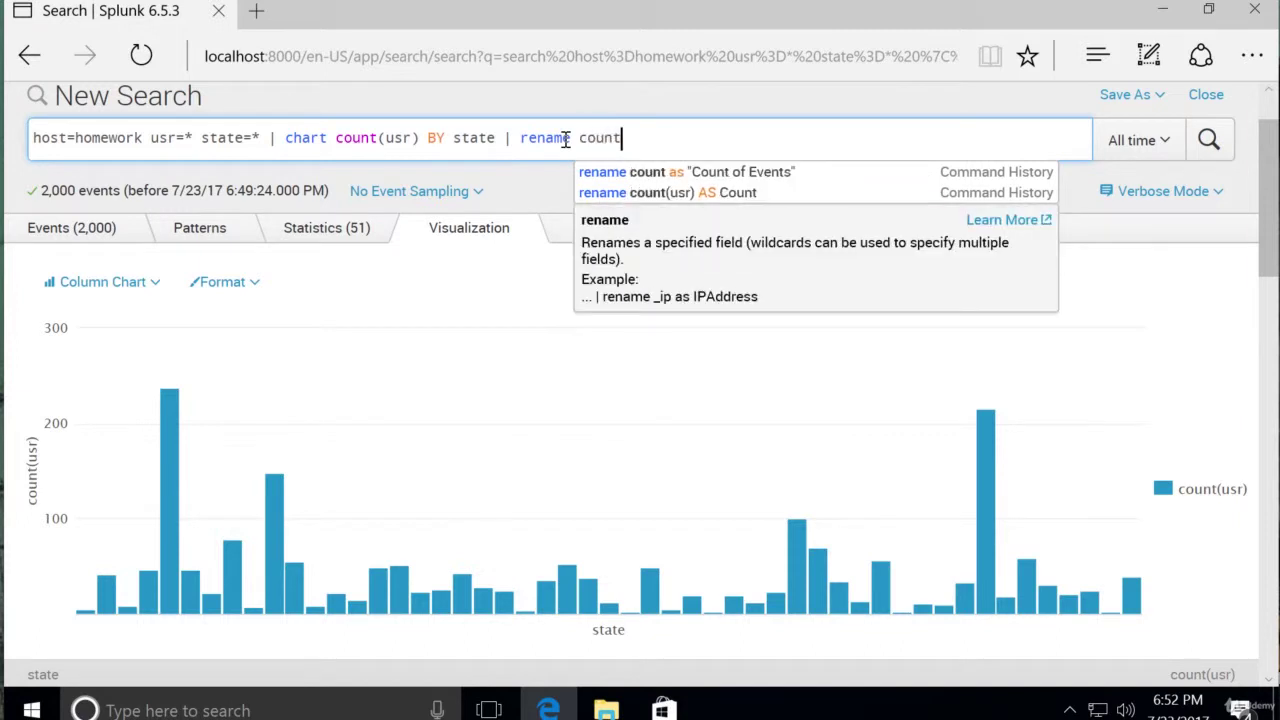
type("r)")
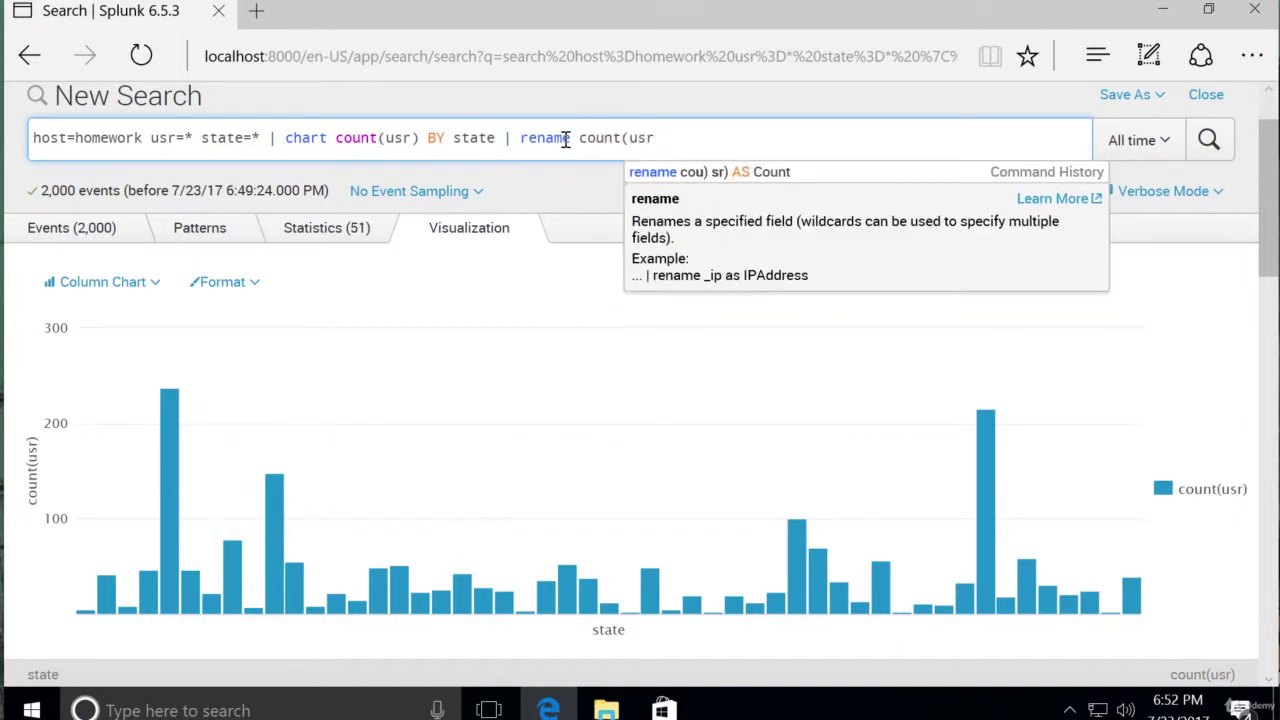
type(" AS ")
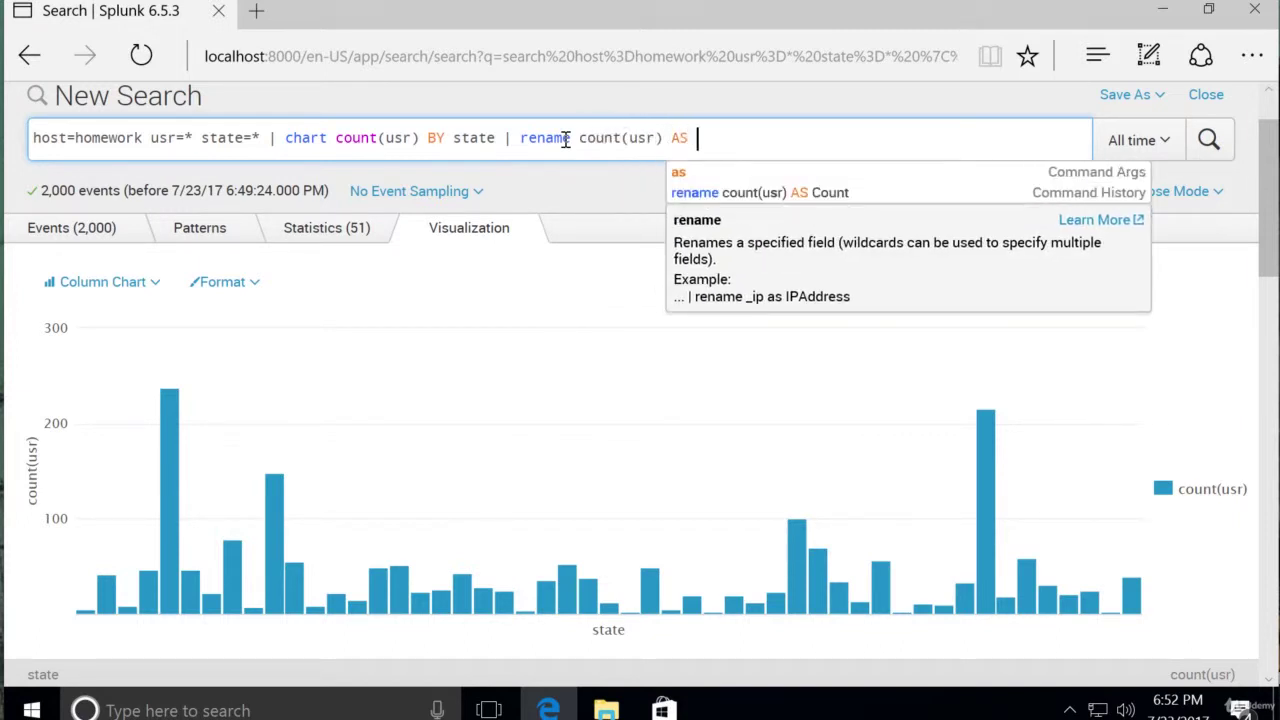
type("\"Number ")
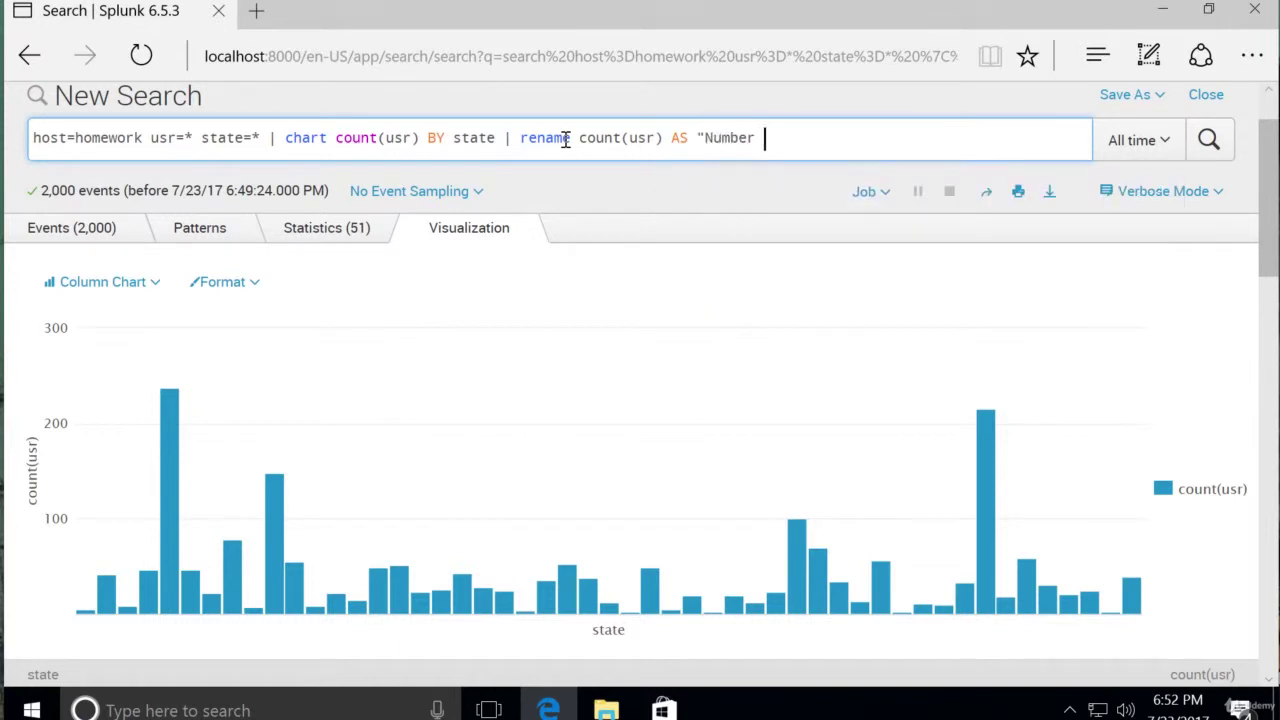
type("of Users\"")
left_click(1209, 148)
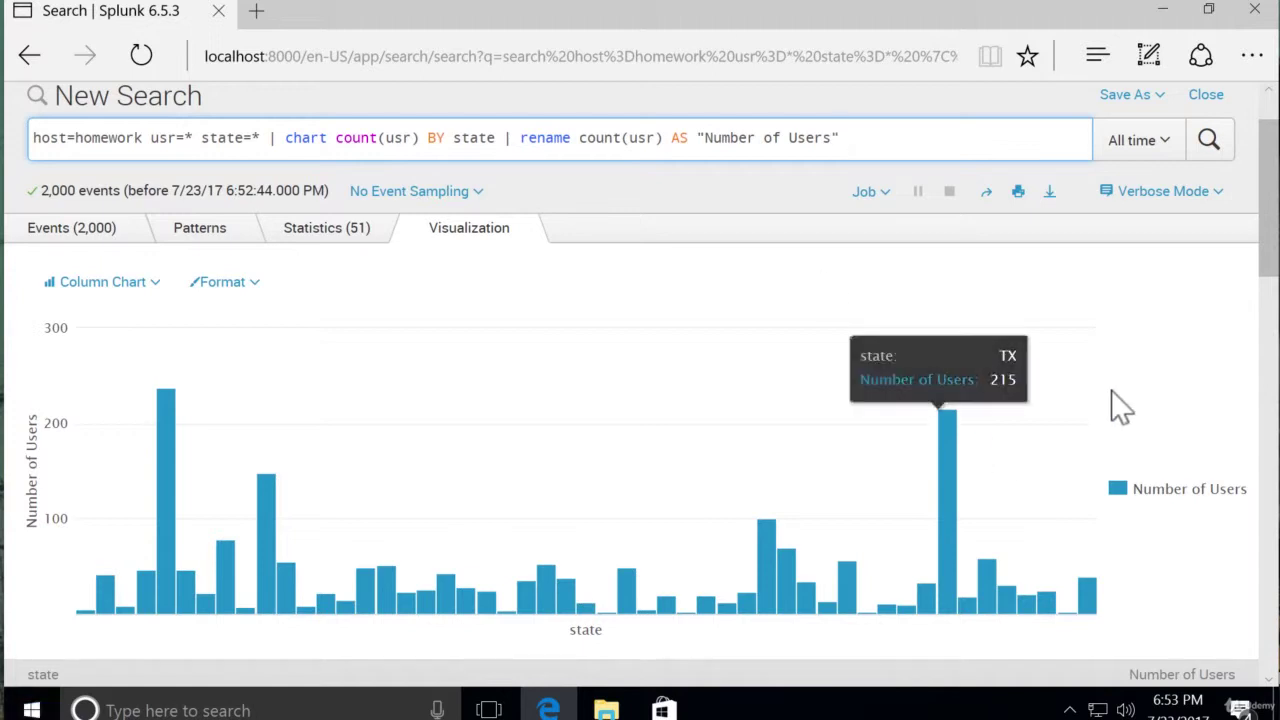
Save the chart to the Homework dashboard as a panel titled "Count of Users by State" and dismiss the confirmation
scroll(1272, 255, "down", 1)
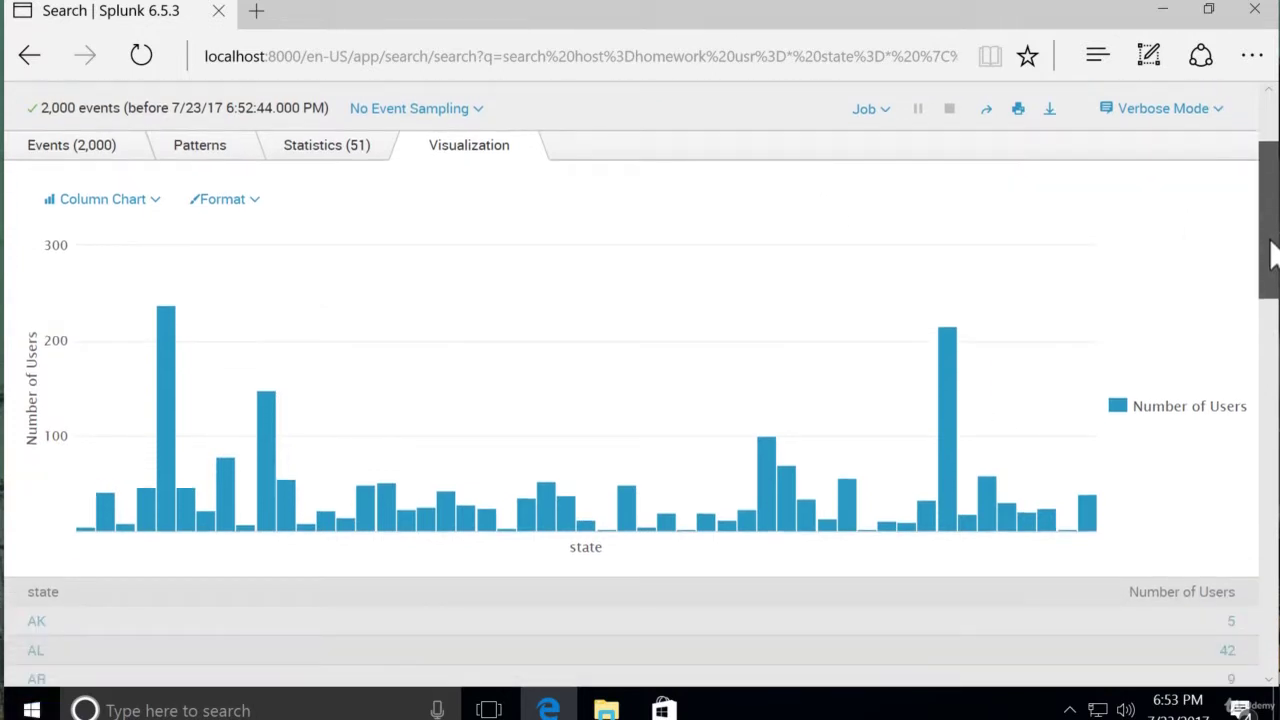
scroll(1272, 255, "down", 3)
scroll(1273, 240, "up", 4)
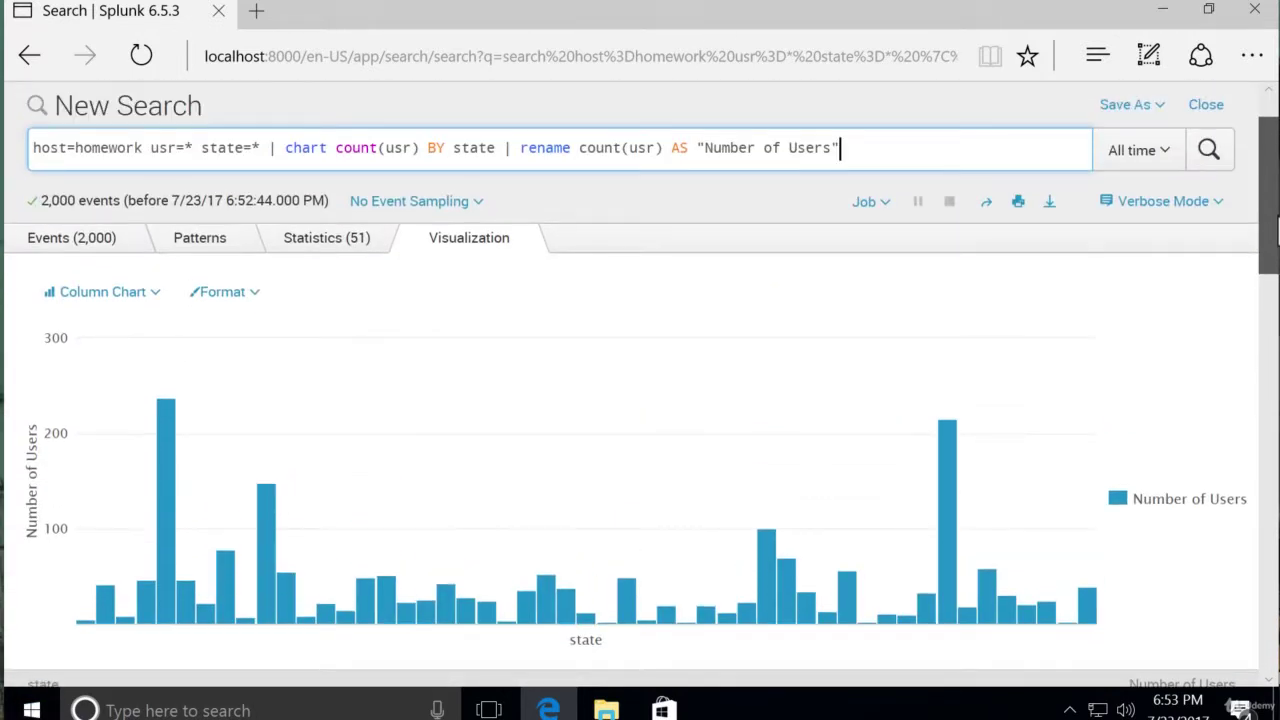
scroll(1275, 225, "up", 1)
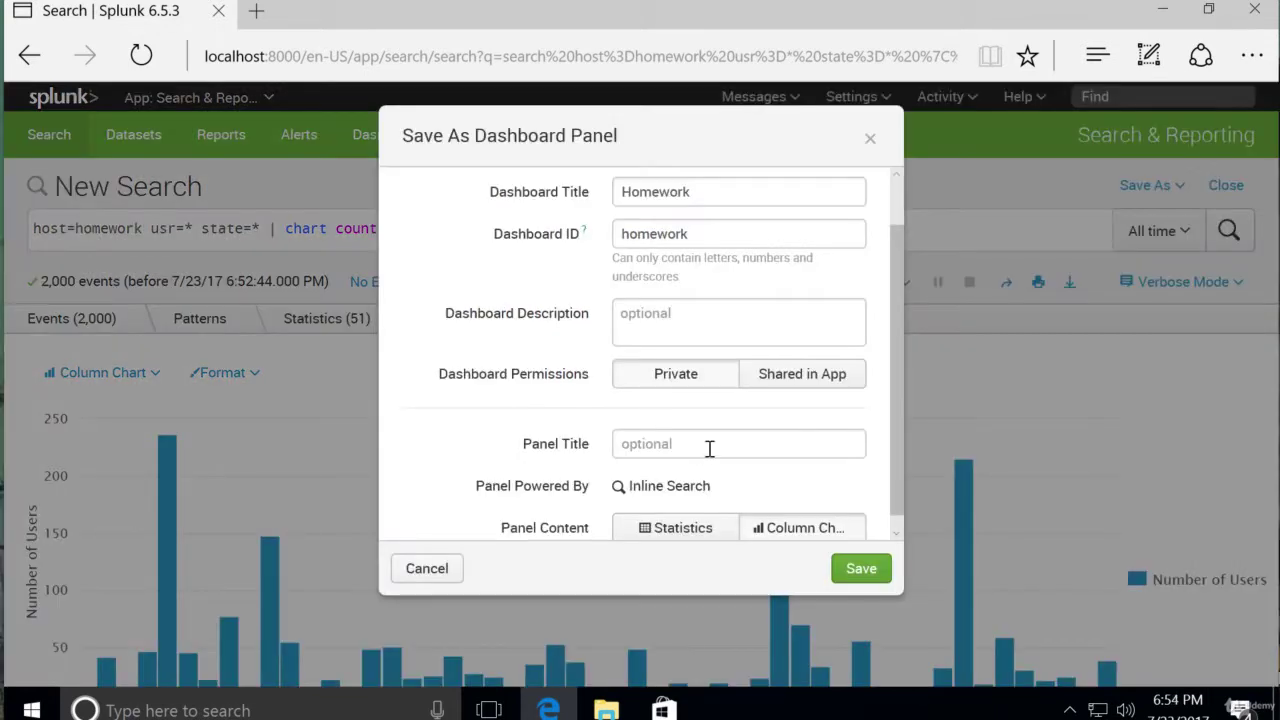
left_click(709, 447)
type("Cou")
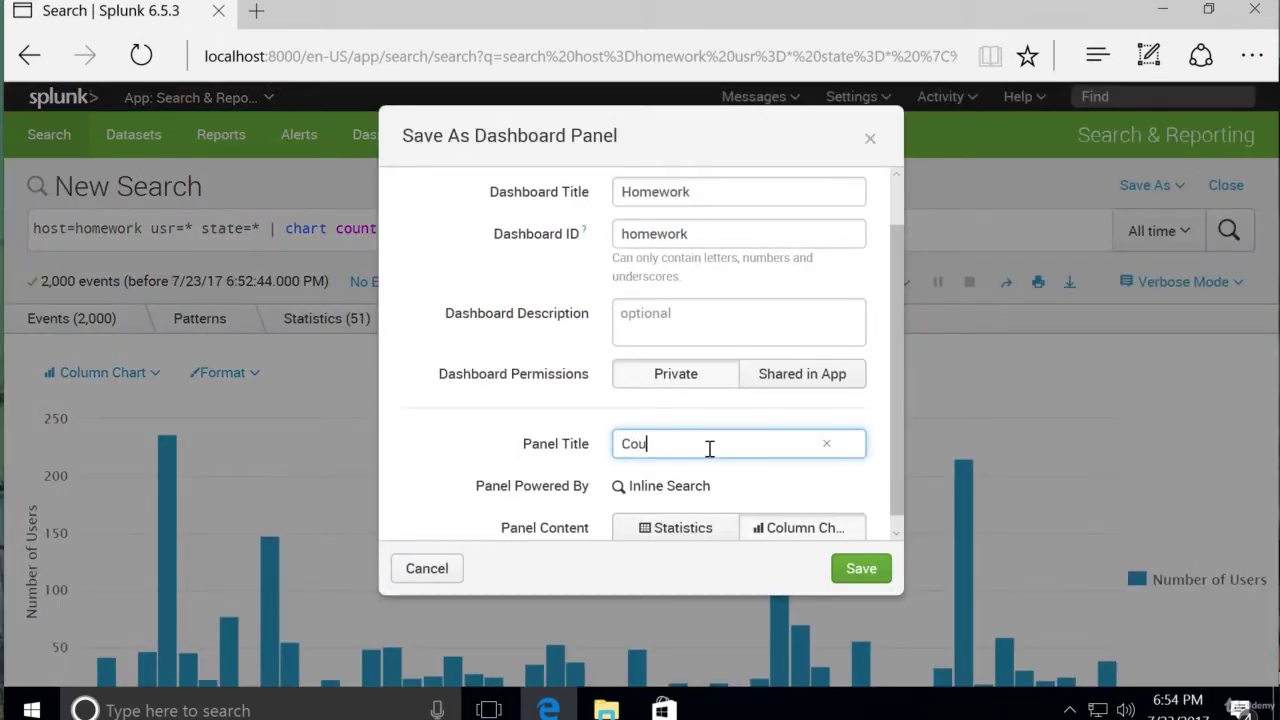
type("nt of Users by State")
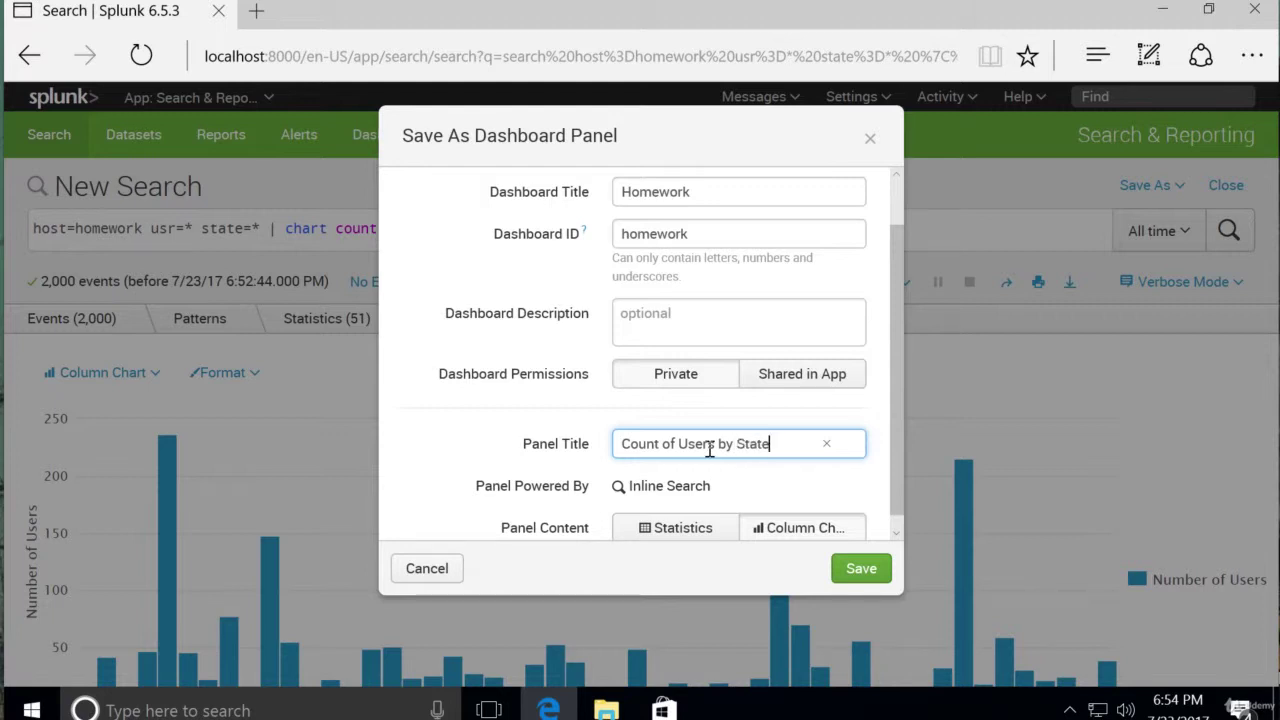
scroll(709, 449, "down", 1)
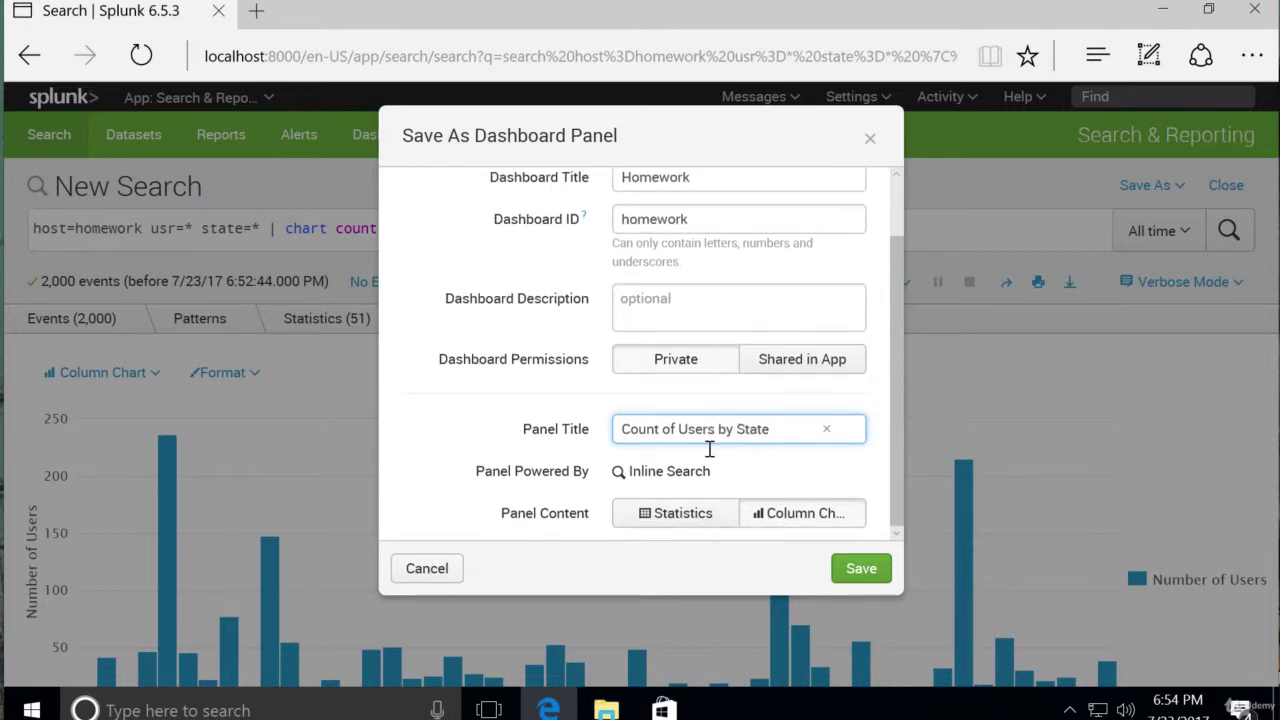
left_click(842, 578)
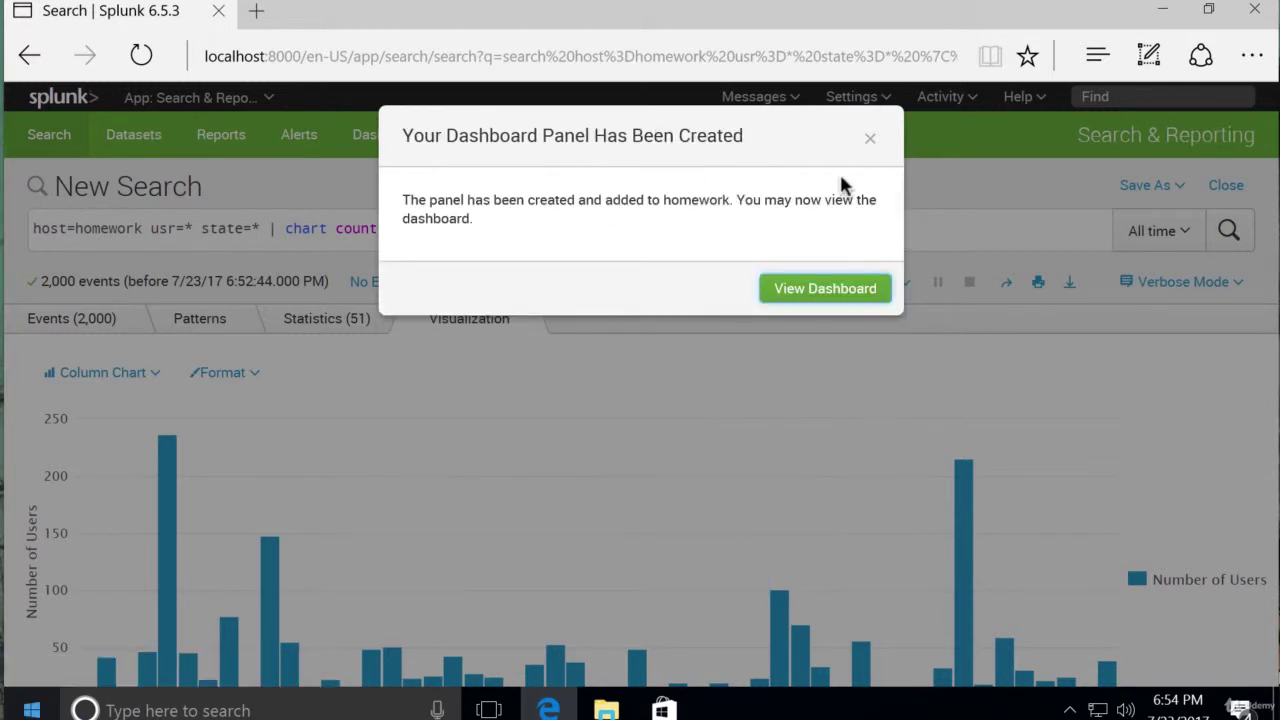
left_click(870, 139)
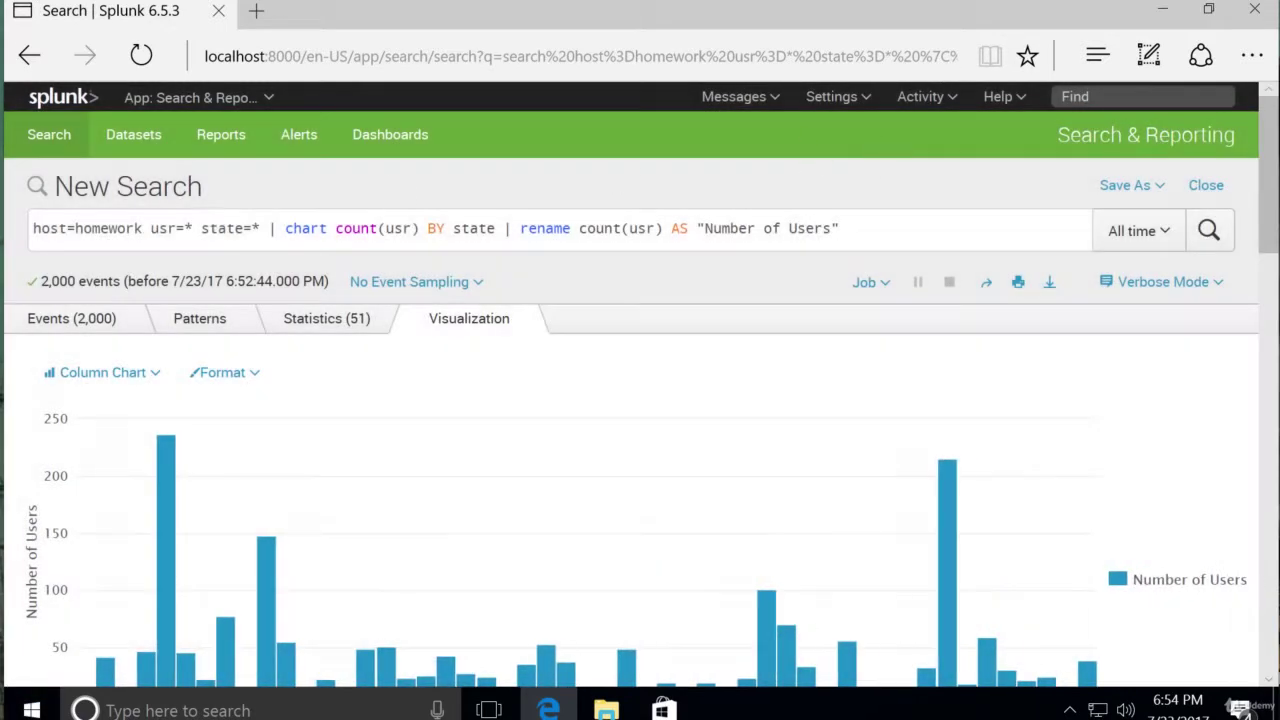
Replace everything after host=homework in the search with backupduration=* domain=* and run it
left_click_drag(150, 228, 983, 297)
key("BackSpace")
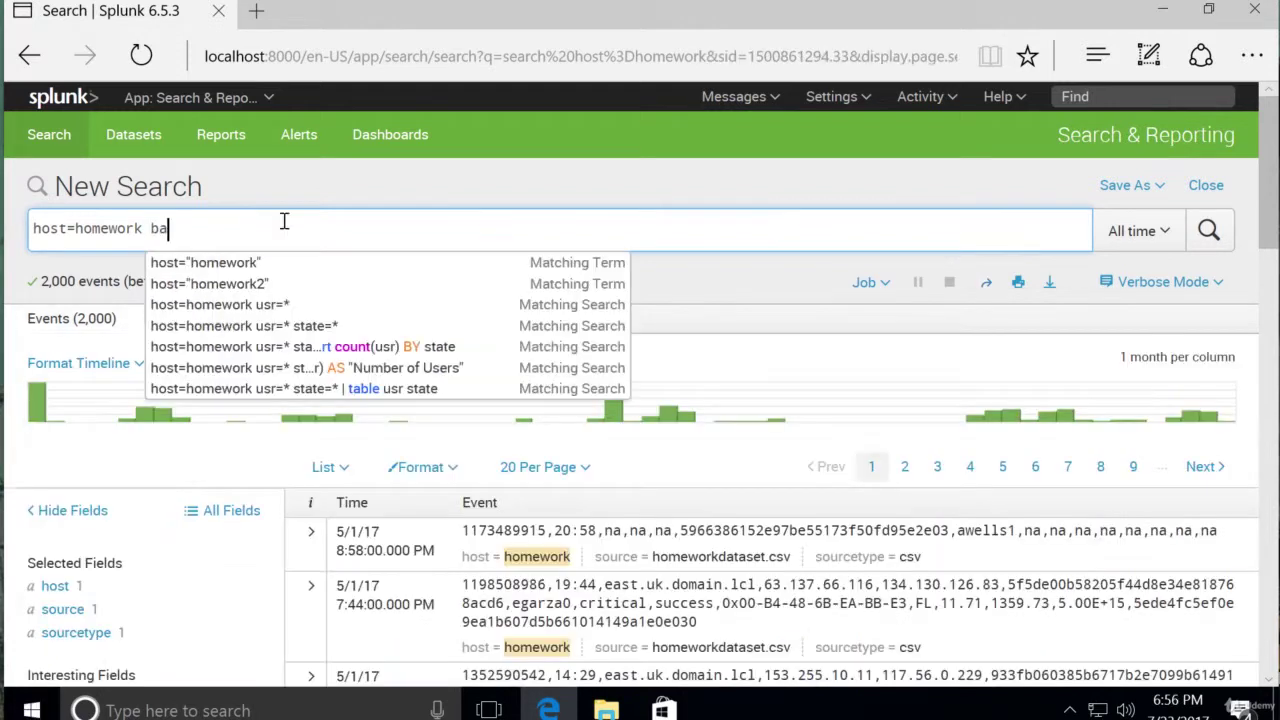
type("ckupduratio")
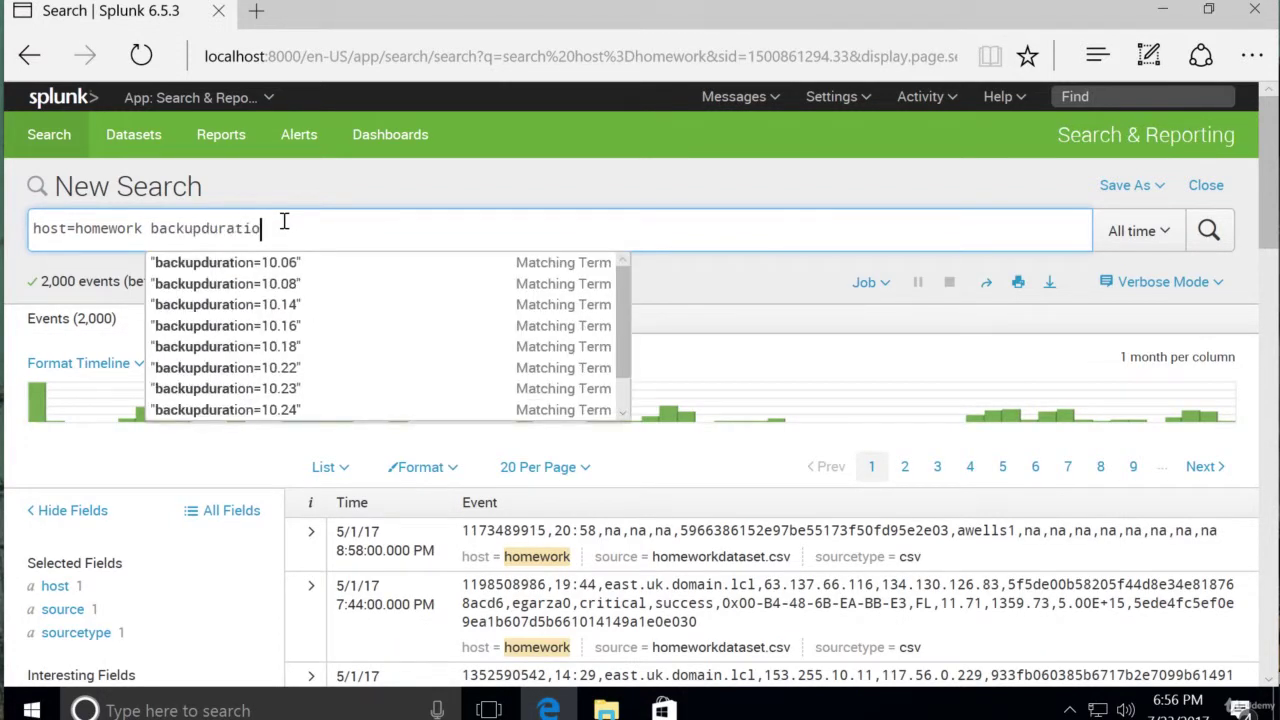
type("n=")
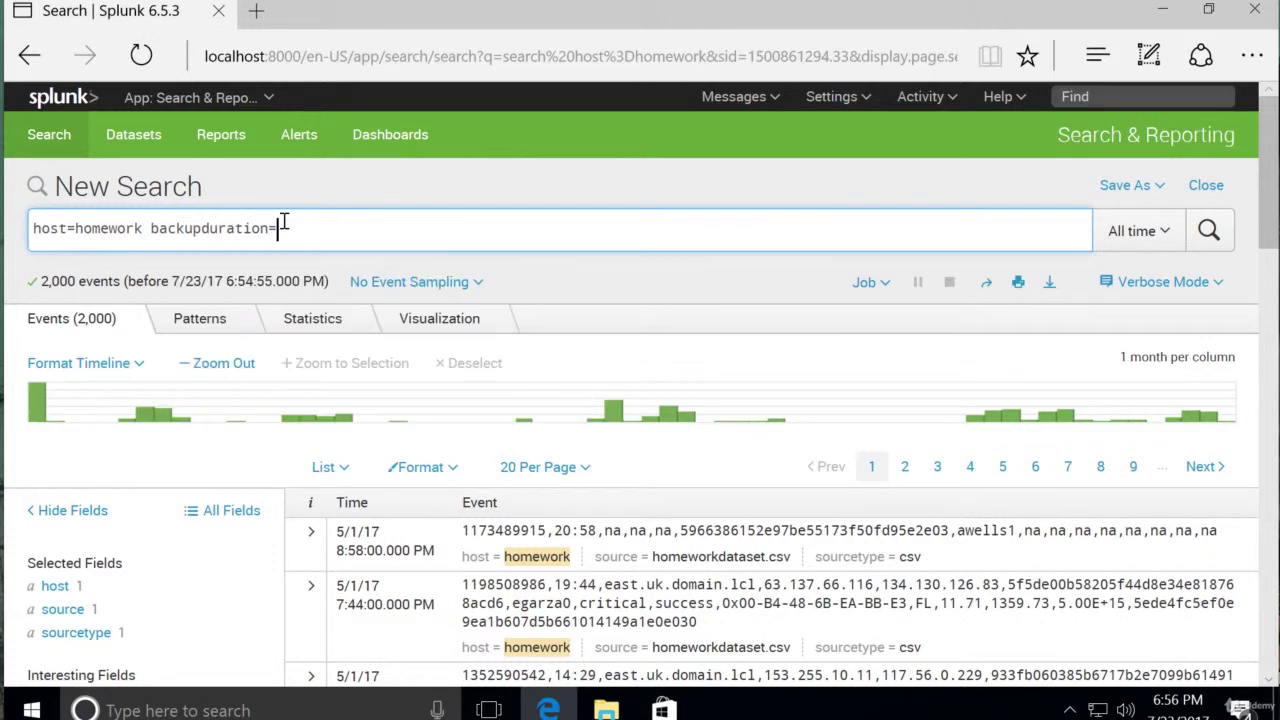
type("* domain=*")
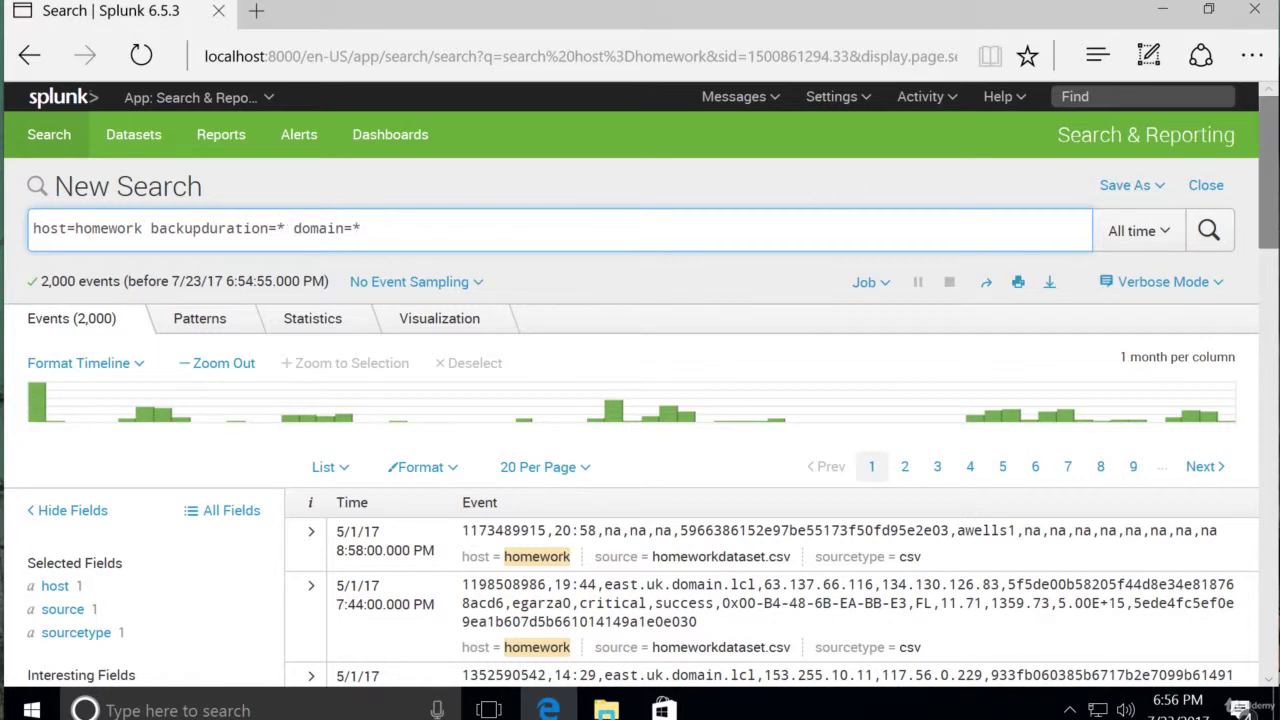
left_click(1206, 246)
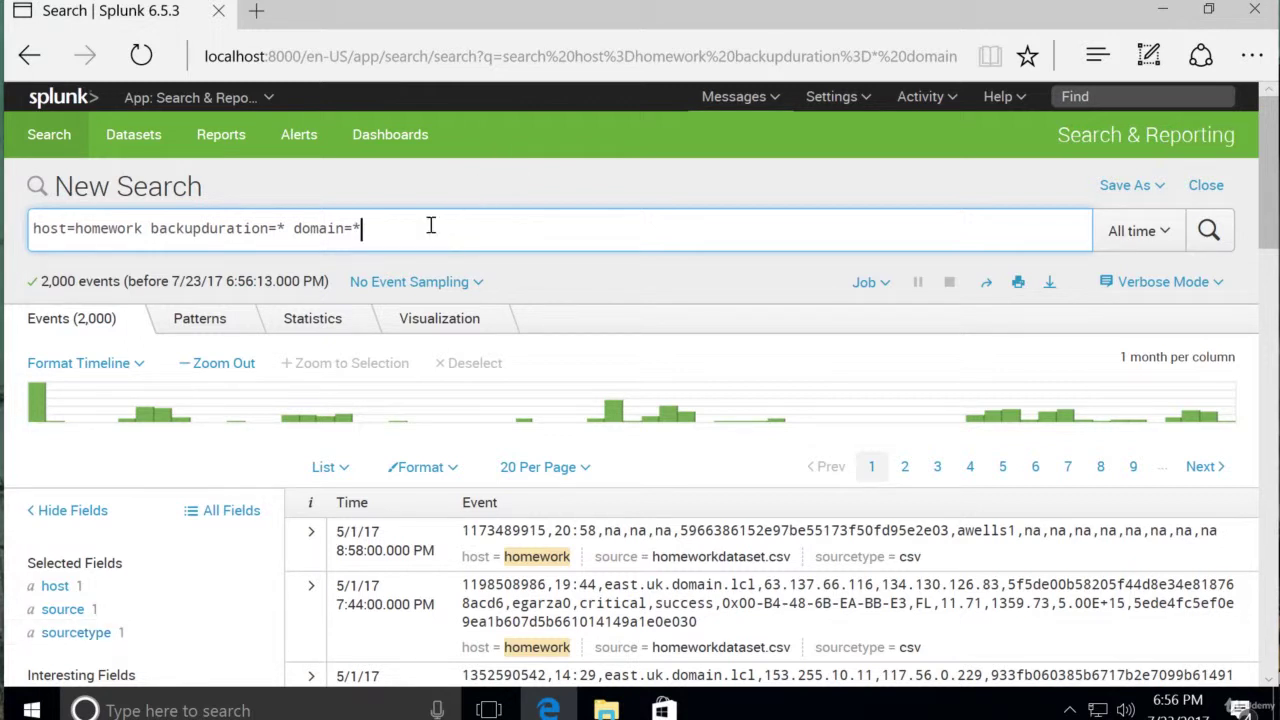
Pipe the search into timechart avg(backupduration) by domain and run it
type("| time")
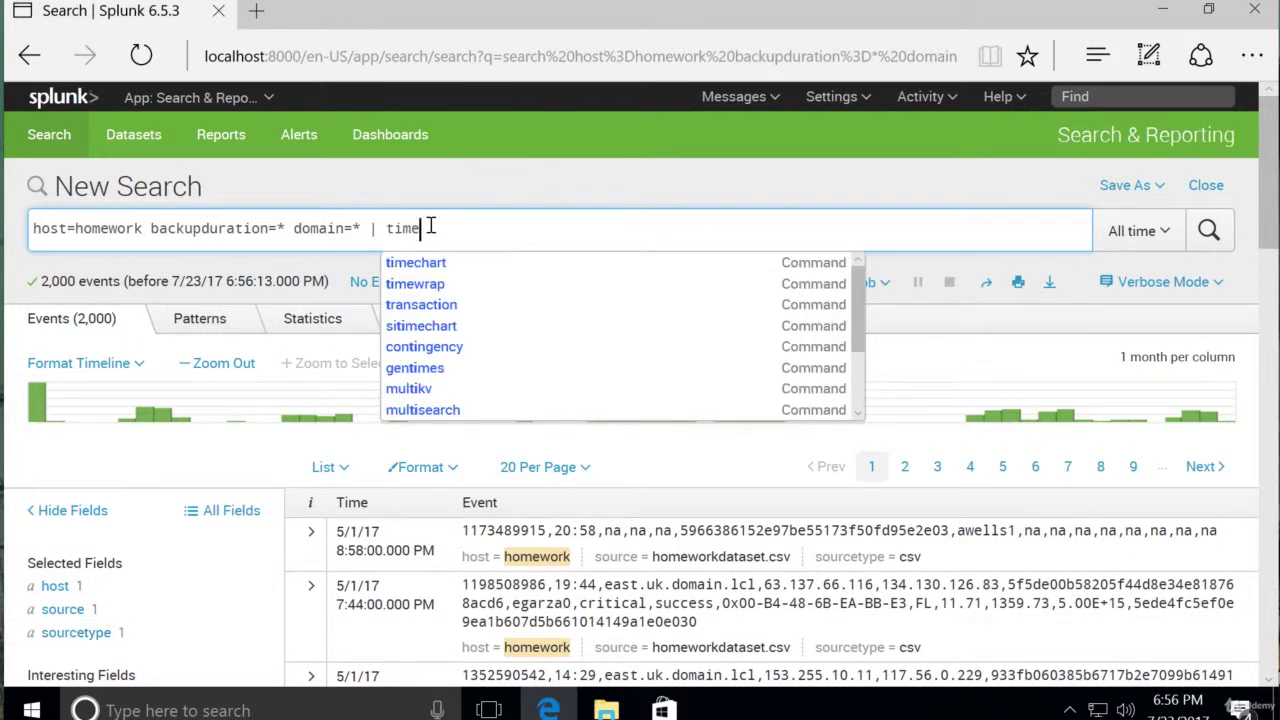
type("chart av")
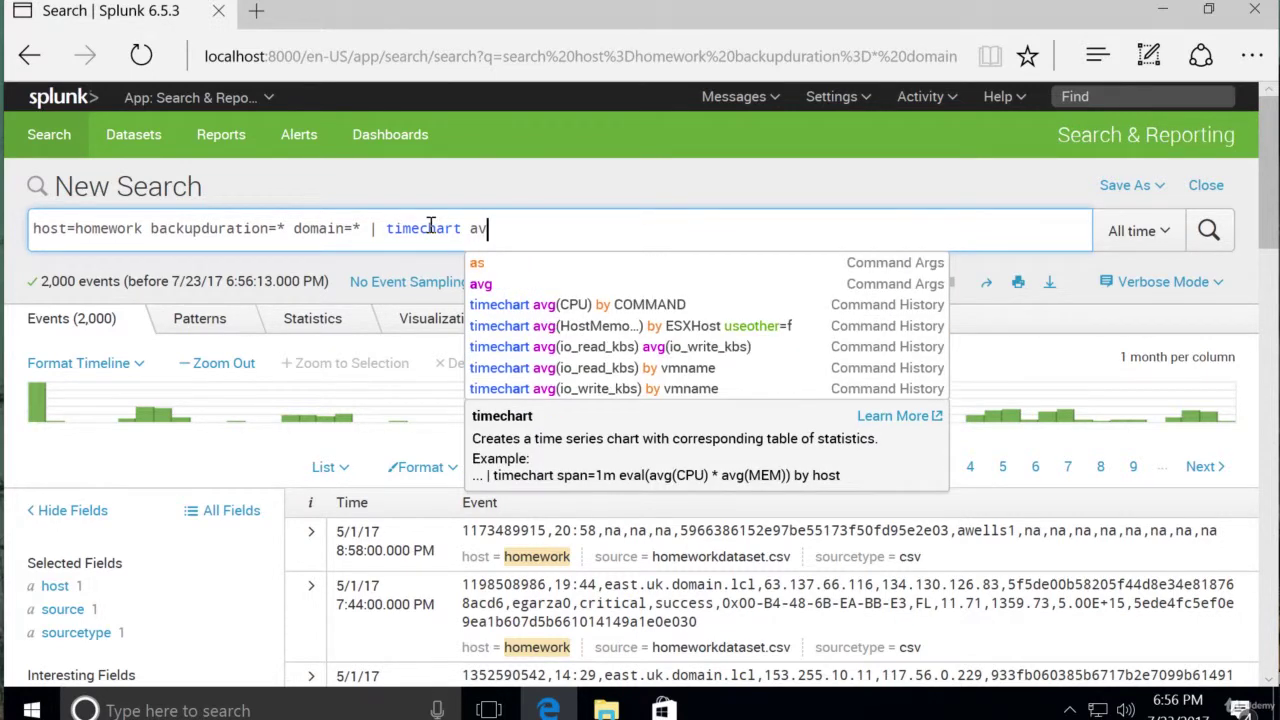
type("g(backup")
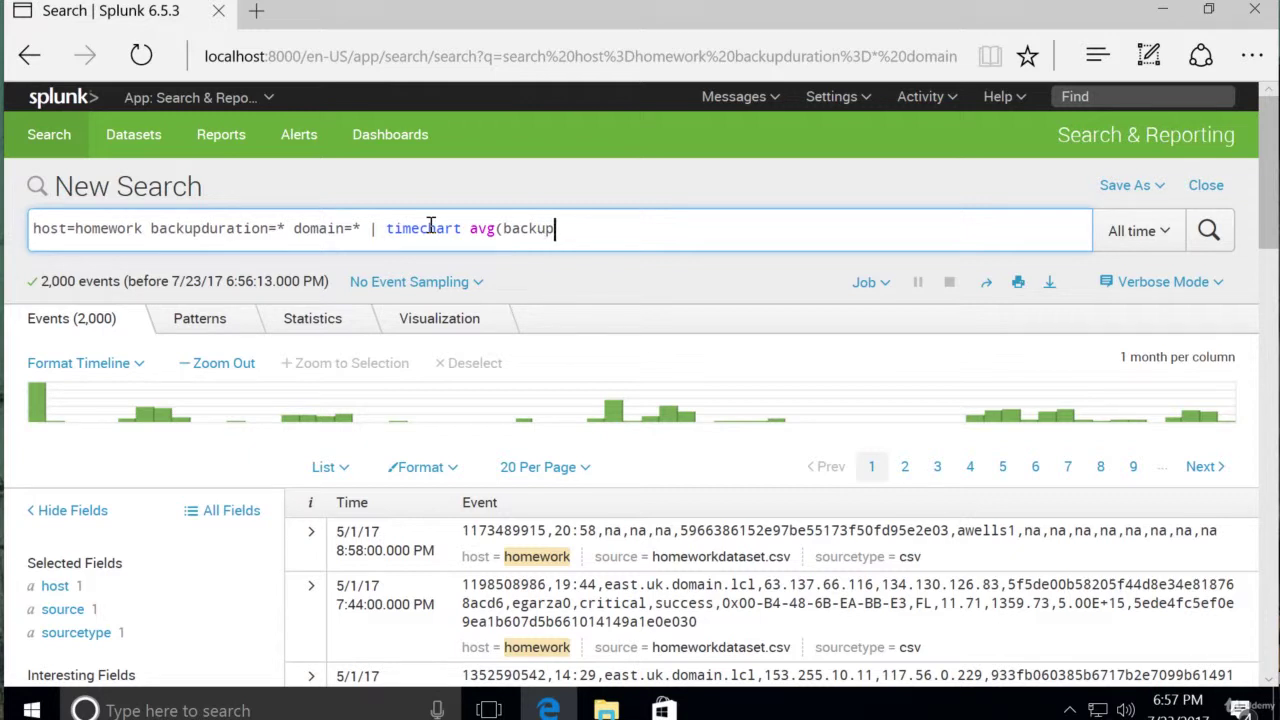
type("duration)")
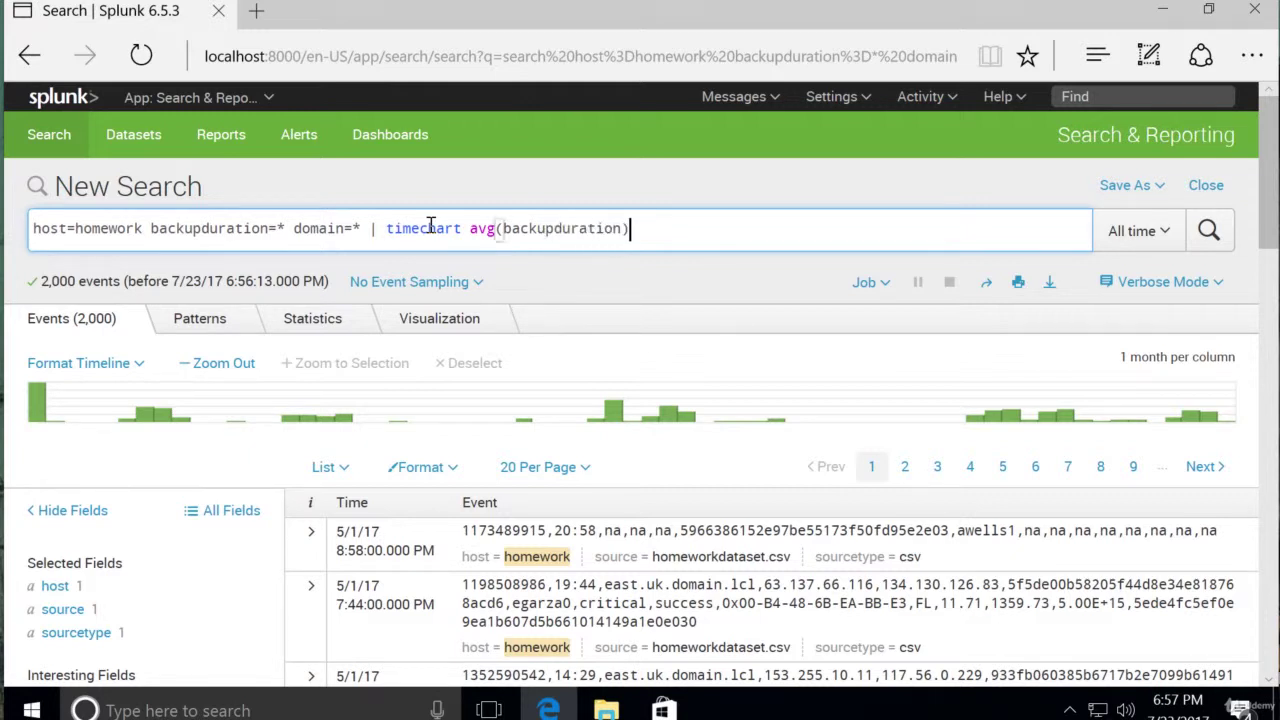
type(" by")
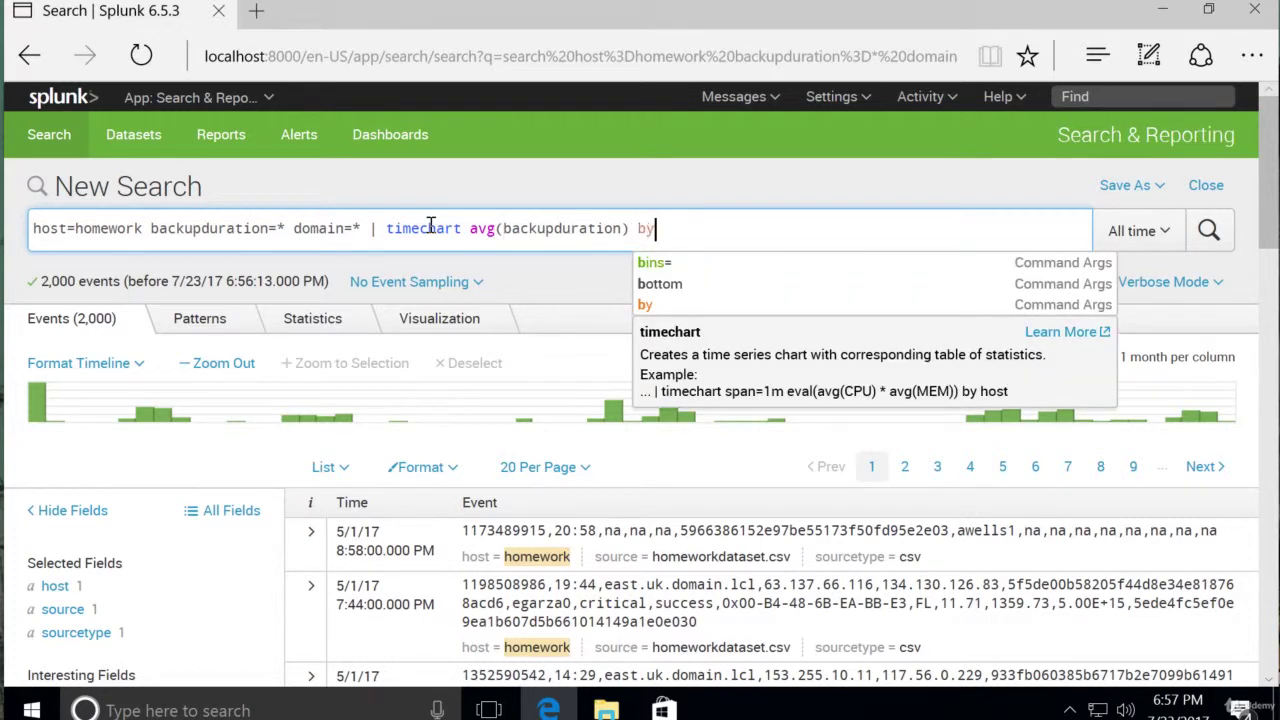
type(" domain")
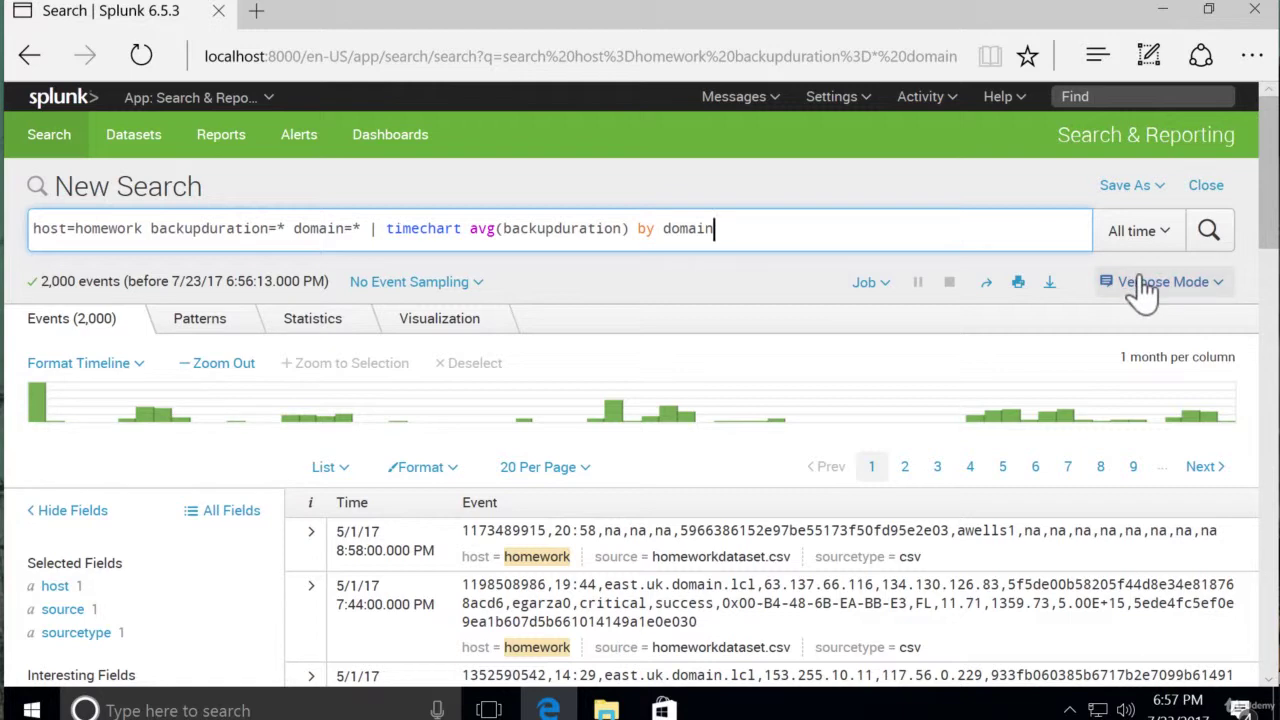
left_click(1194, 242)
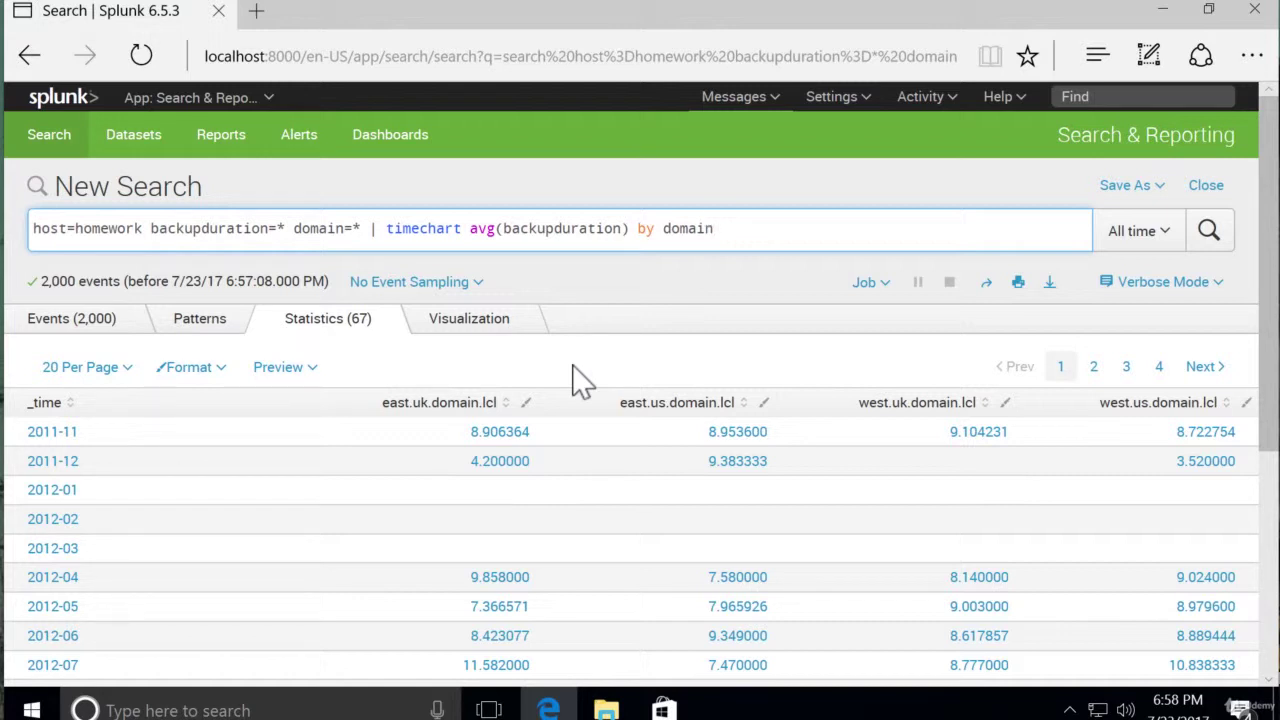
Visualize the average backup durations as a column chart and set its stack mode to 100% stacked
left_click(467, 338)
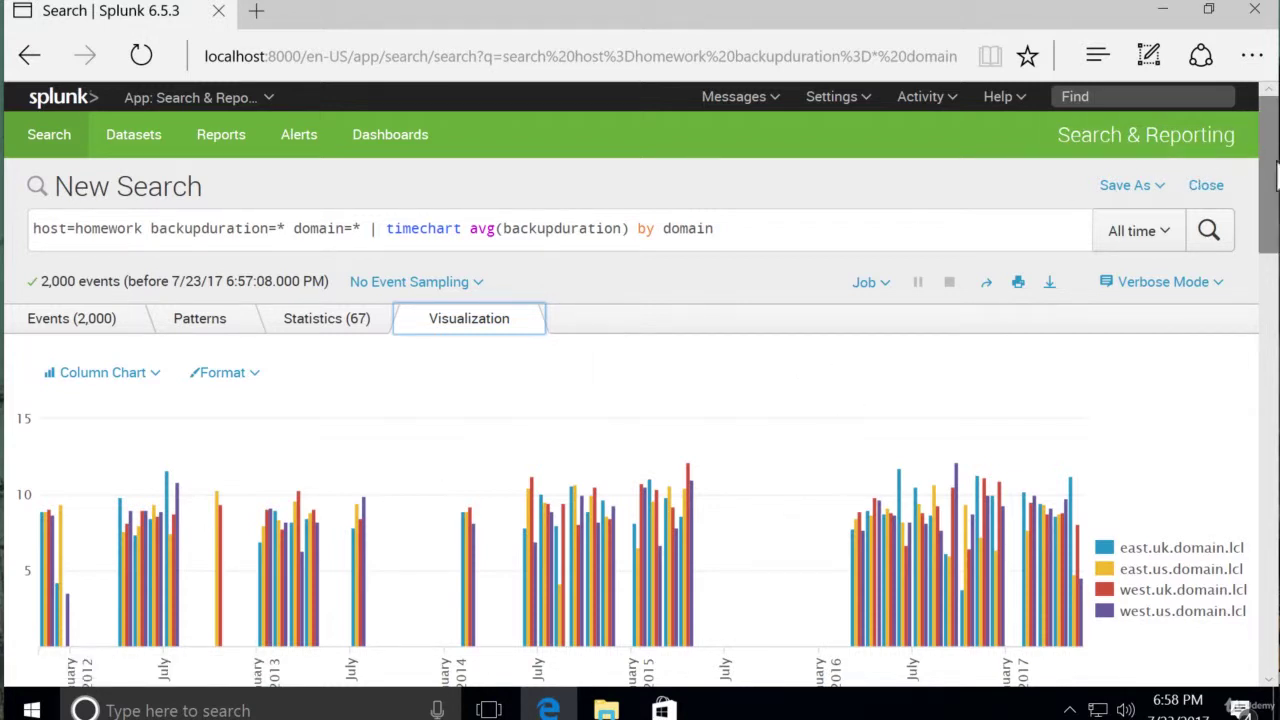
left_click_drag(1272, 185, 1273, 197)
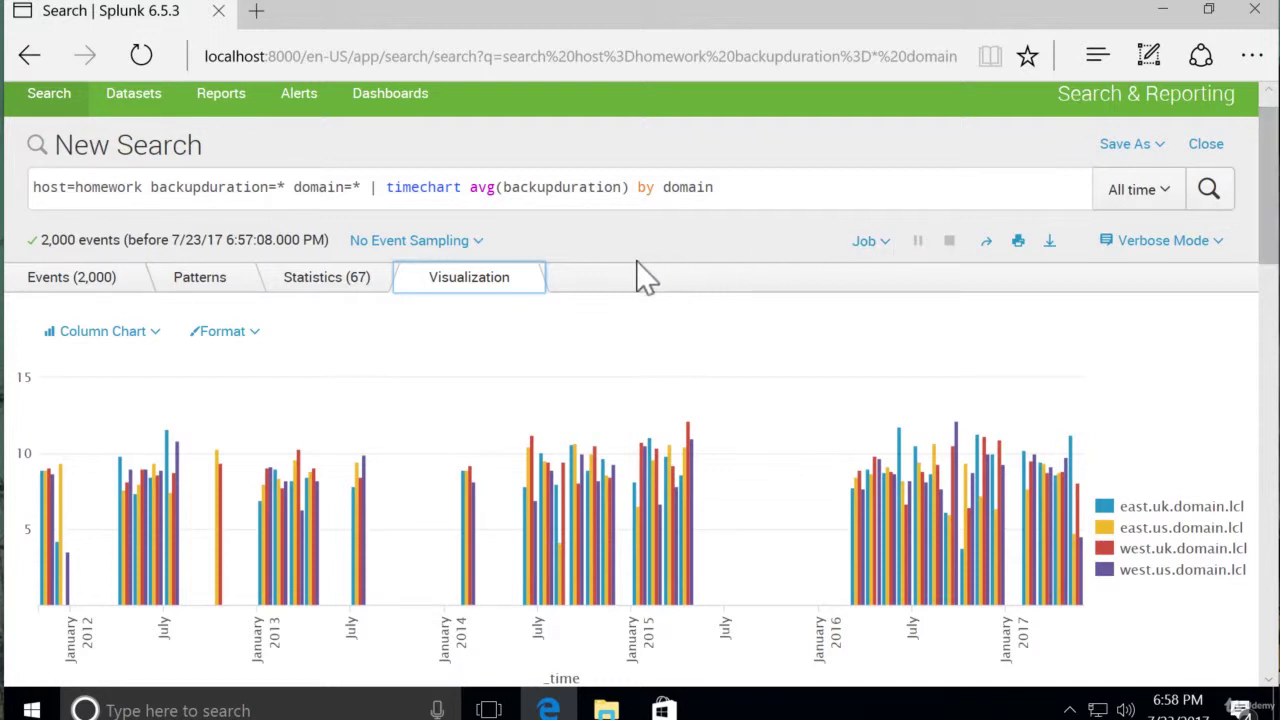
left_click(218, 332)
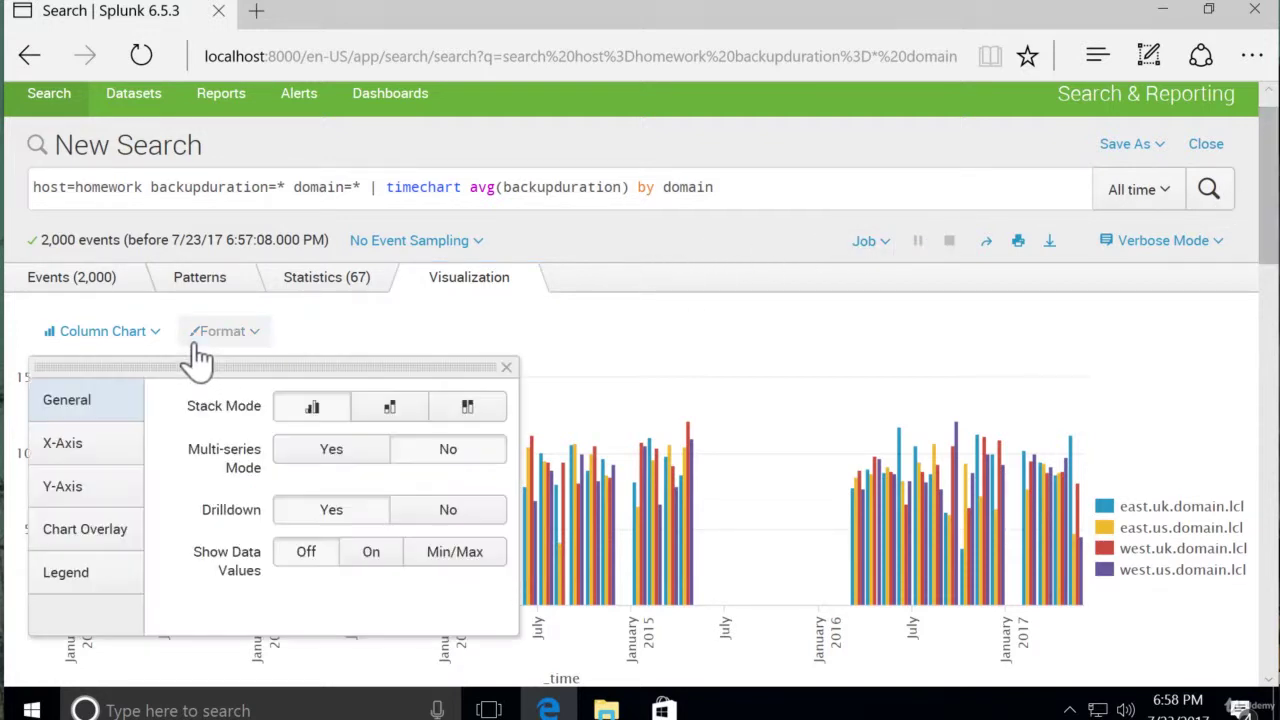
left_click(386, 424)
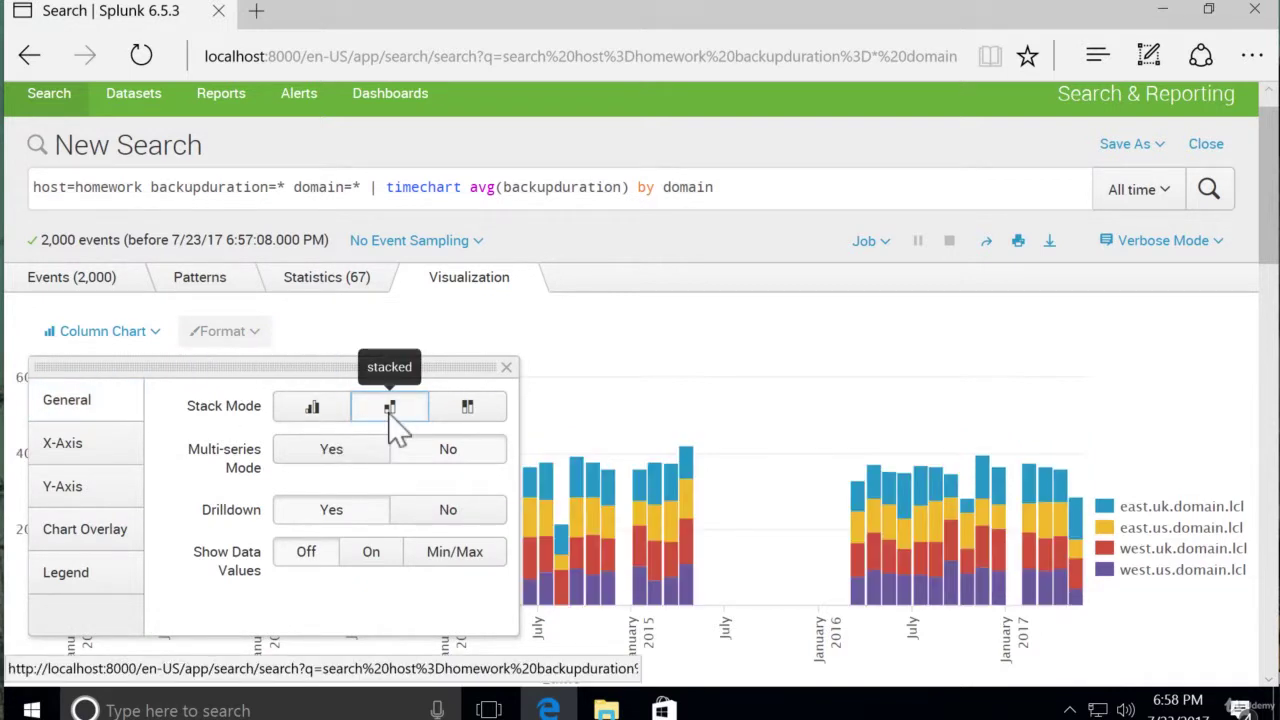
left_click(608, 339)
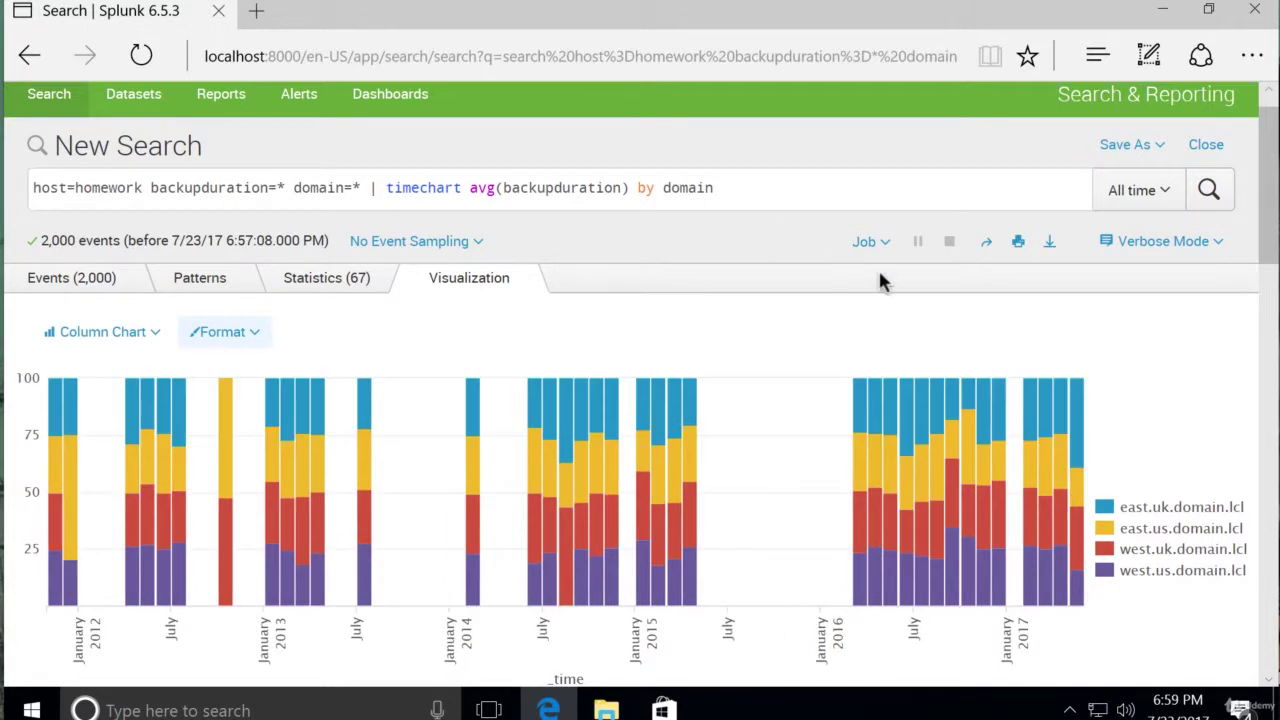
Save the column chart to the existing Homework dashboard as a panel titled "Average Backup Duration by Domain" and view the dashboard
left_click(1090, 147)
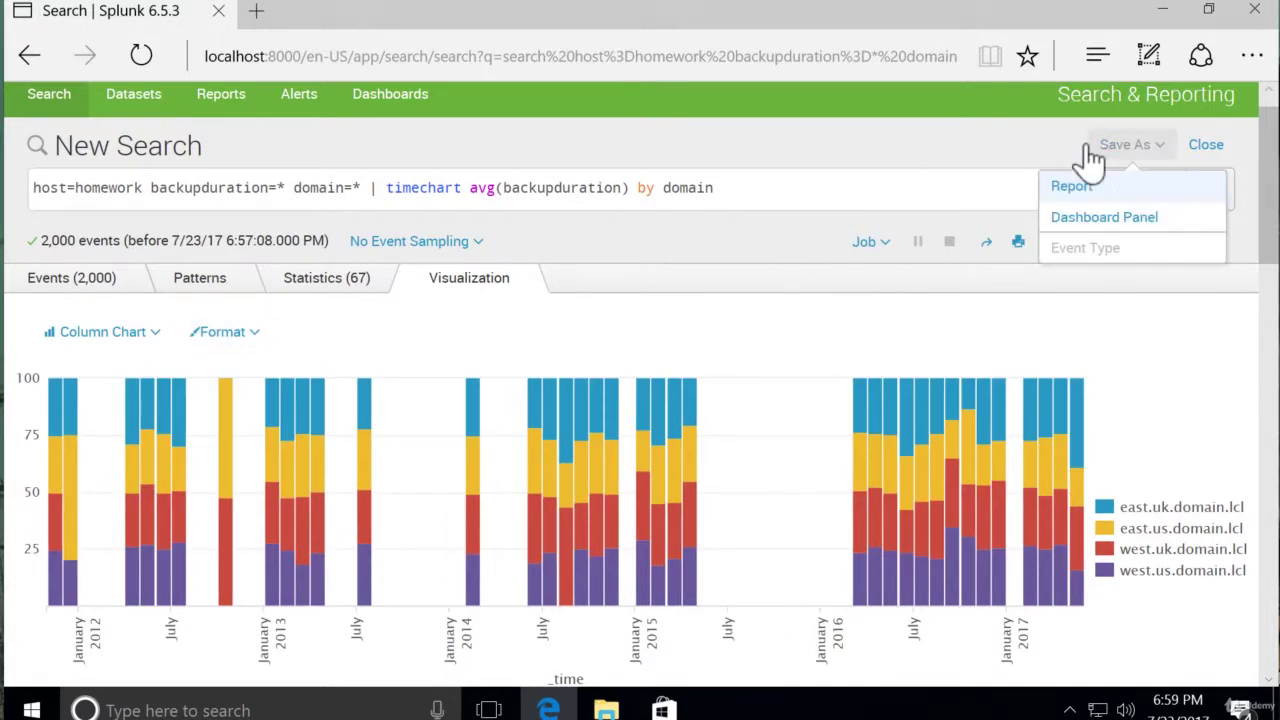
left_click(1072, 212)
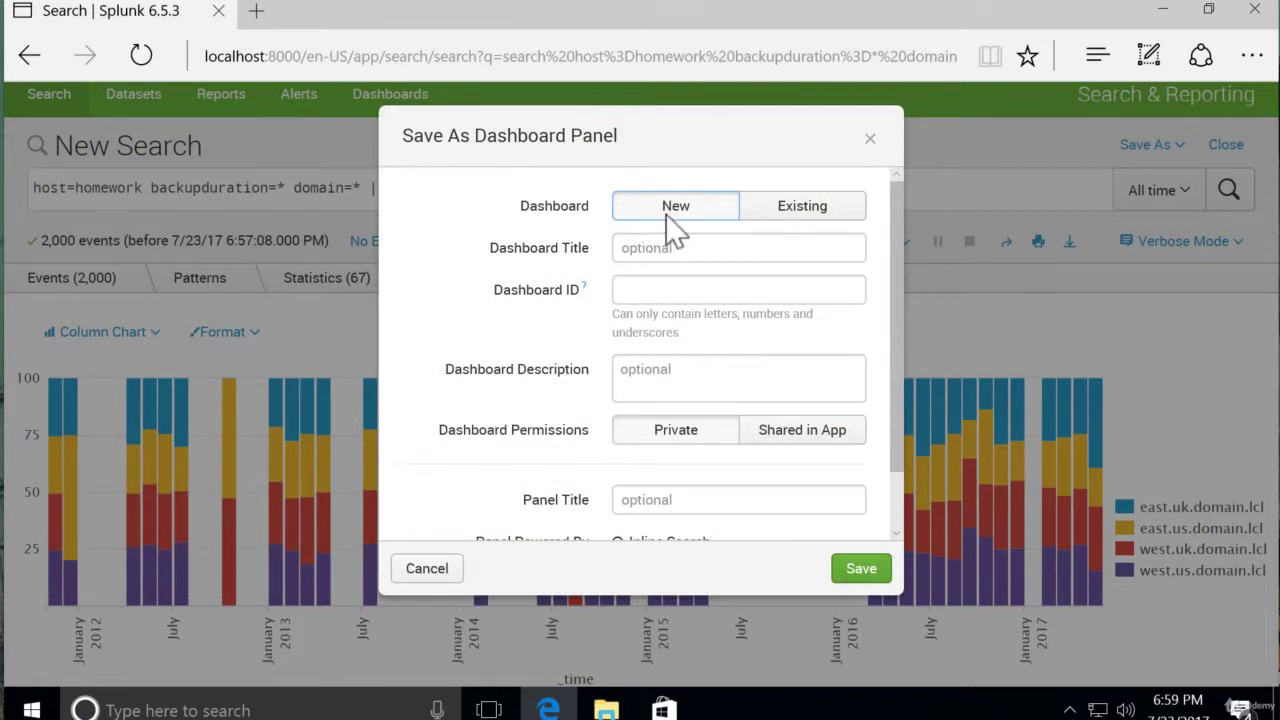
left_click(747, 210)
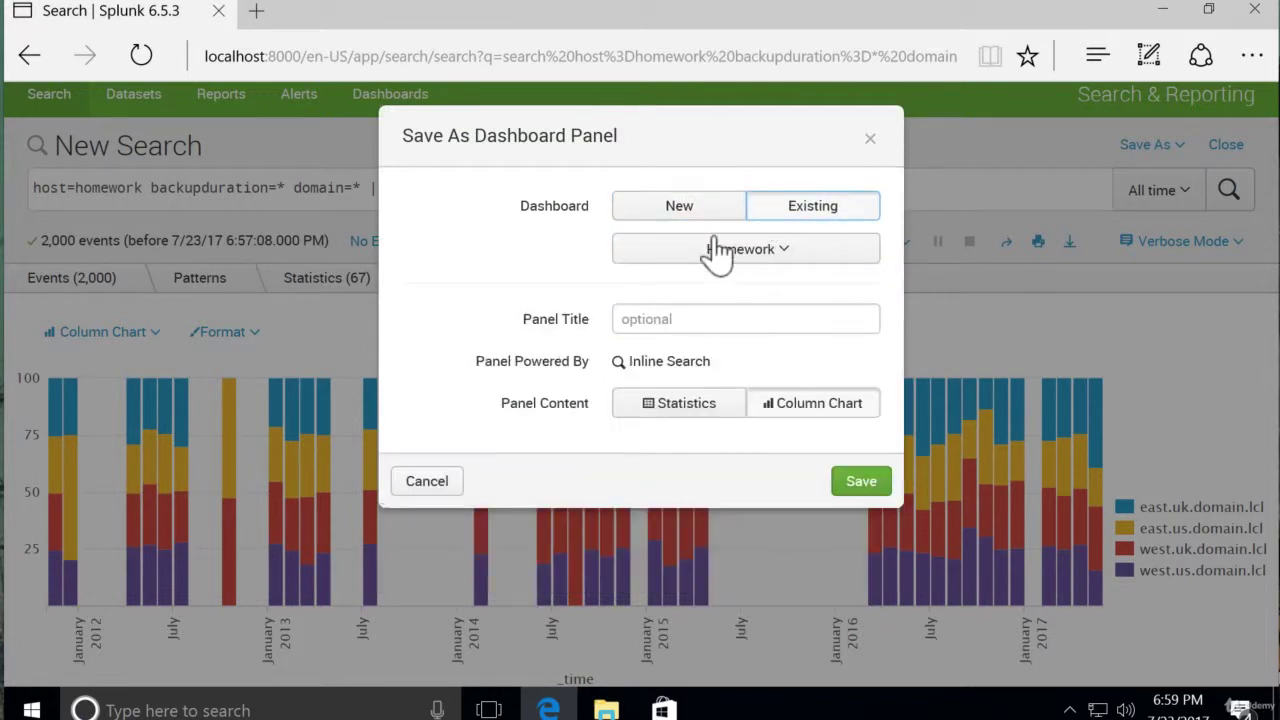
left_click(681, 328)
type("Aver")
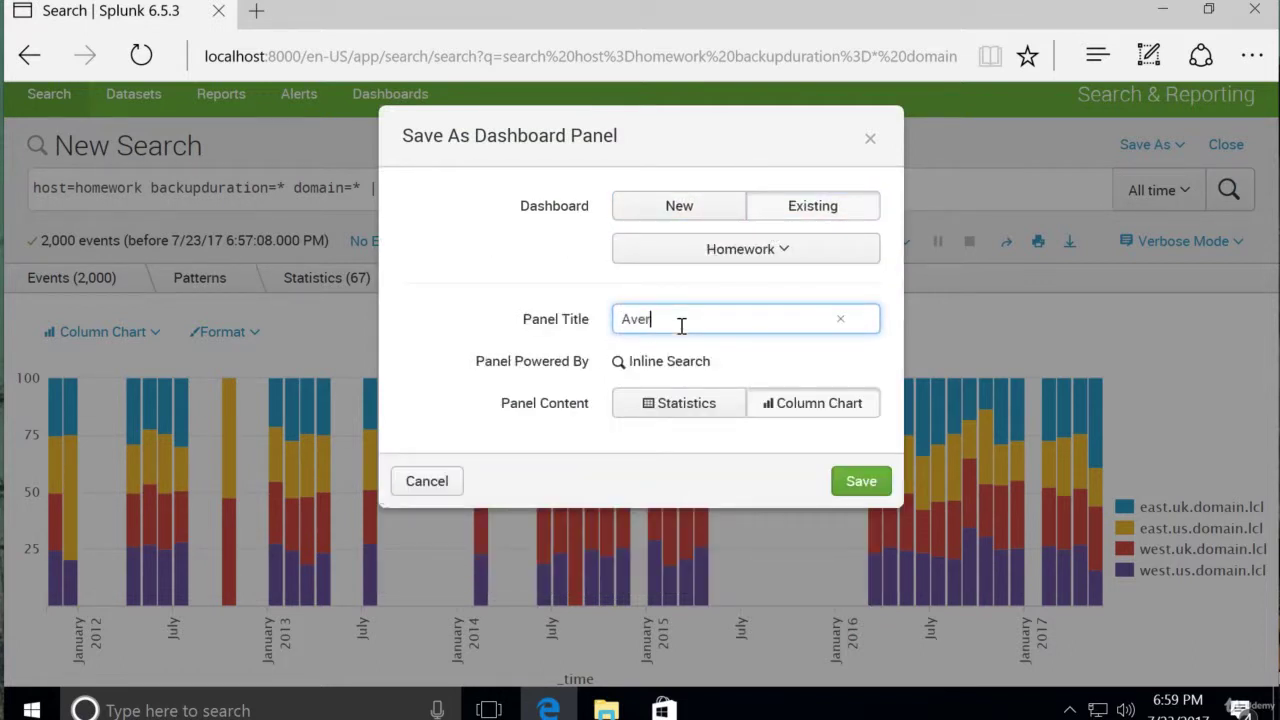
type("age Backup Duratio")
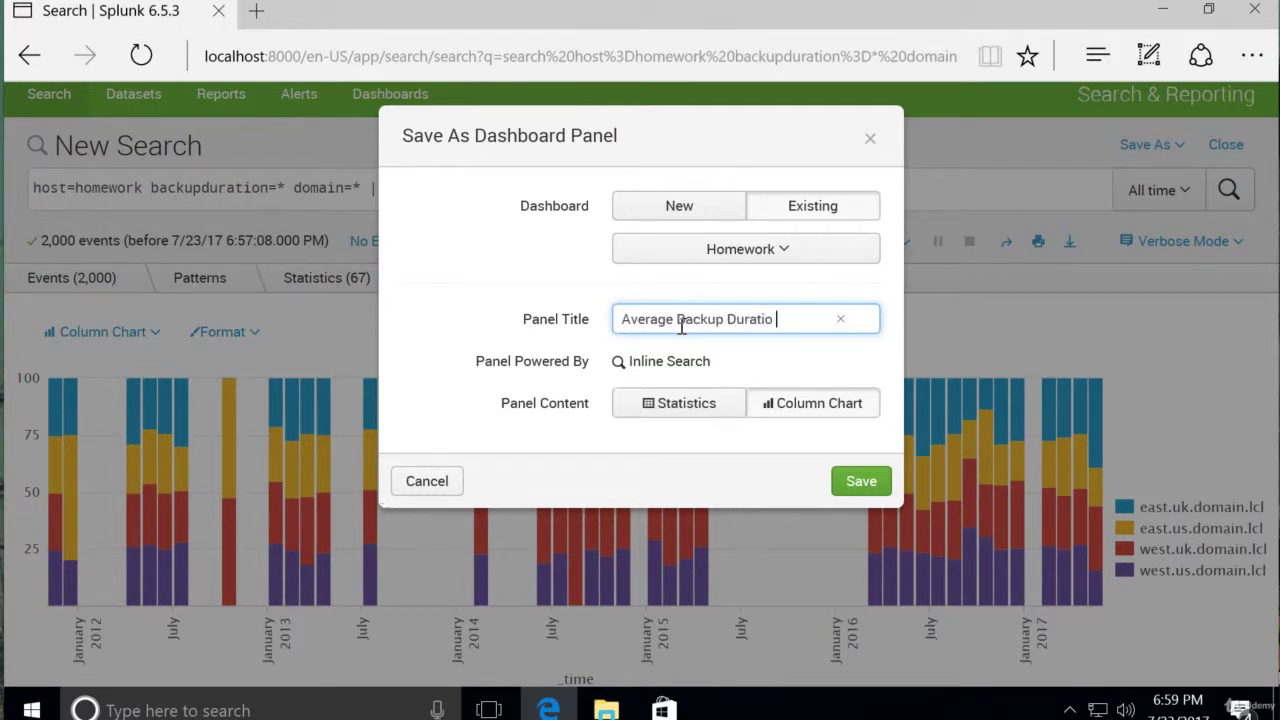
type("n by Domain")
left_click(848, 481)
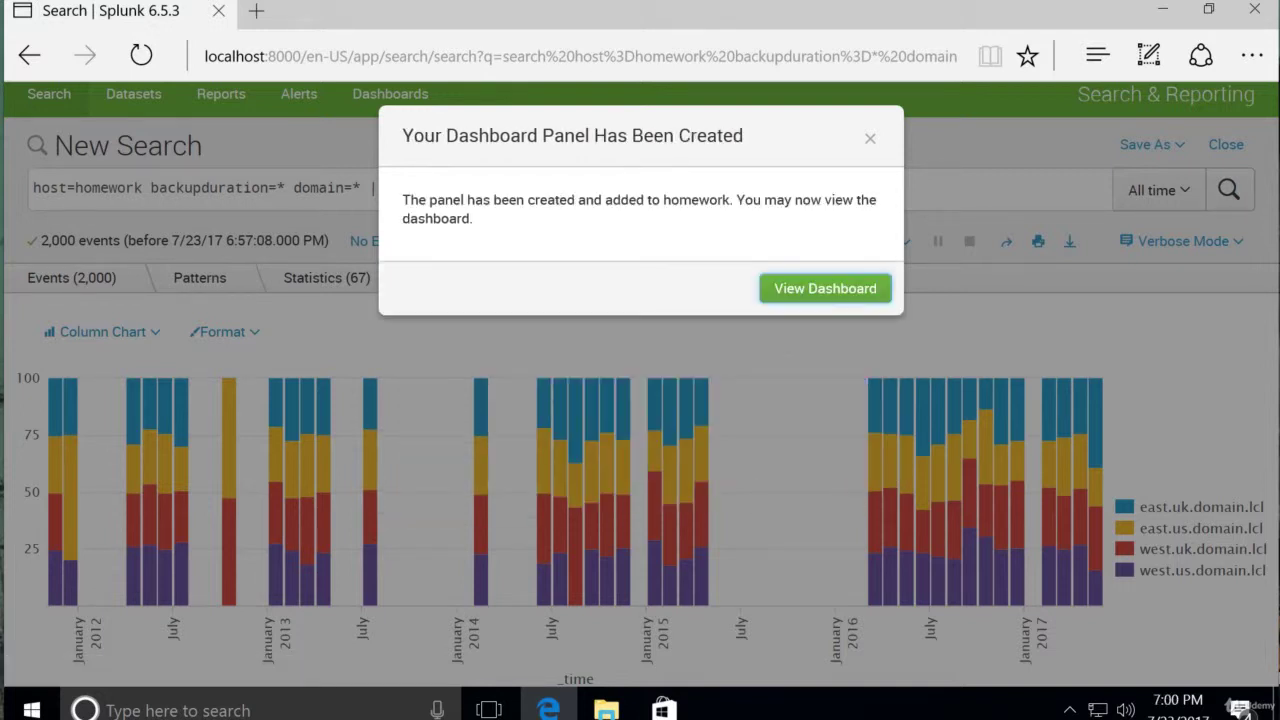
left_click(822, 292)
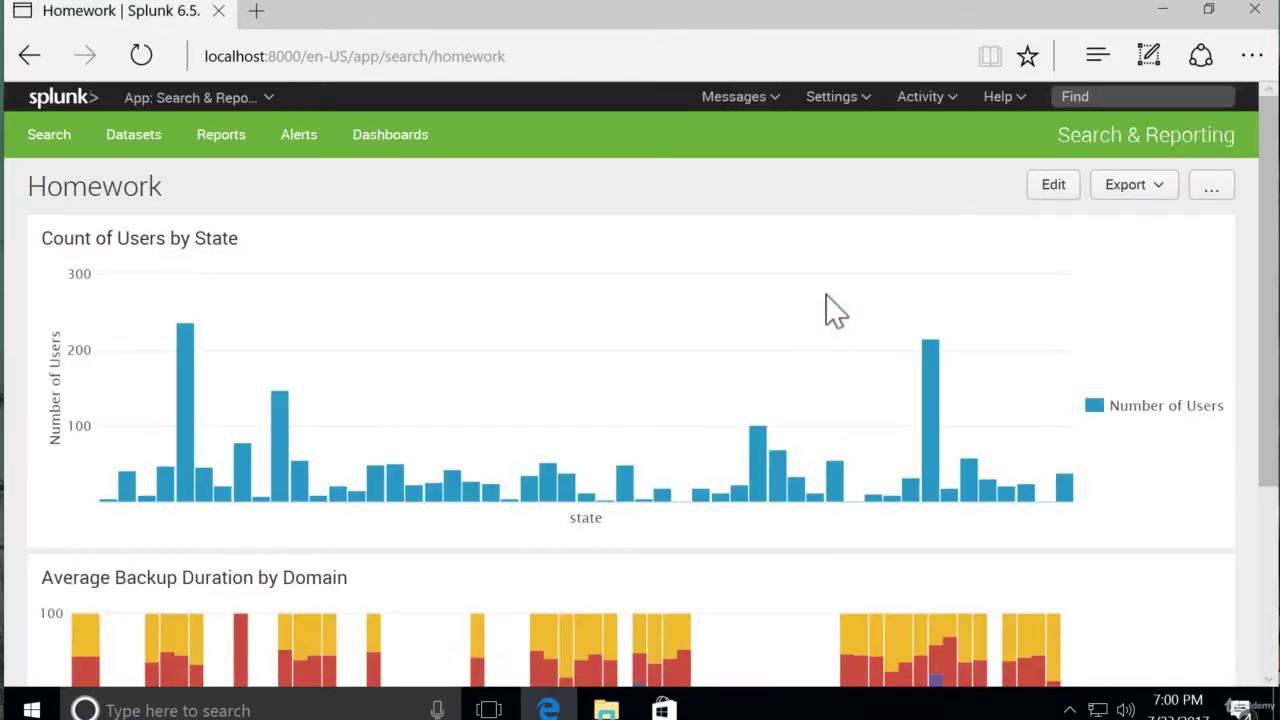
Edit the Homework dashboard and place the Average Backup Duration by Domain panel to the right of Count of Users by State
scroll(757, 337, "down", 3)
scroll(757, 337, "up", 2)
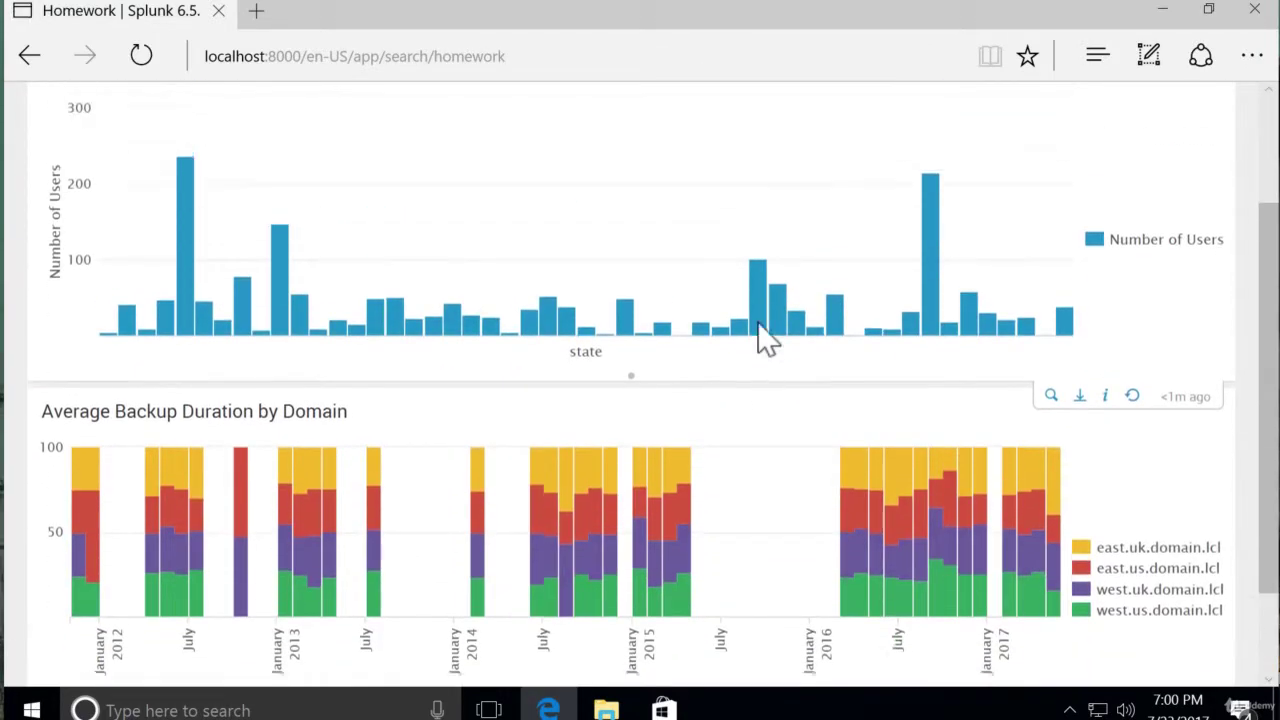
left_click(1030, 98)
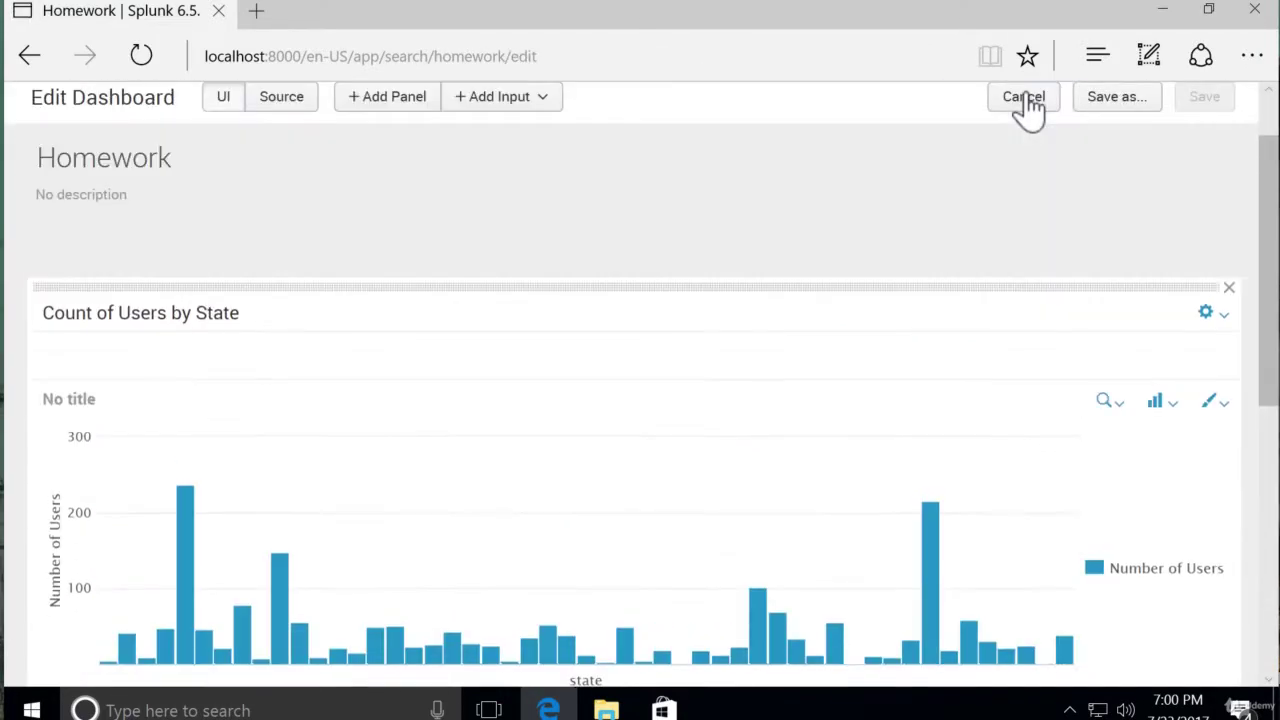
scroll(580, 400, "down", 3)
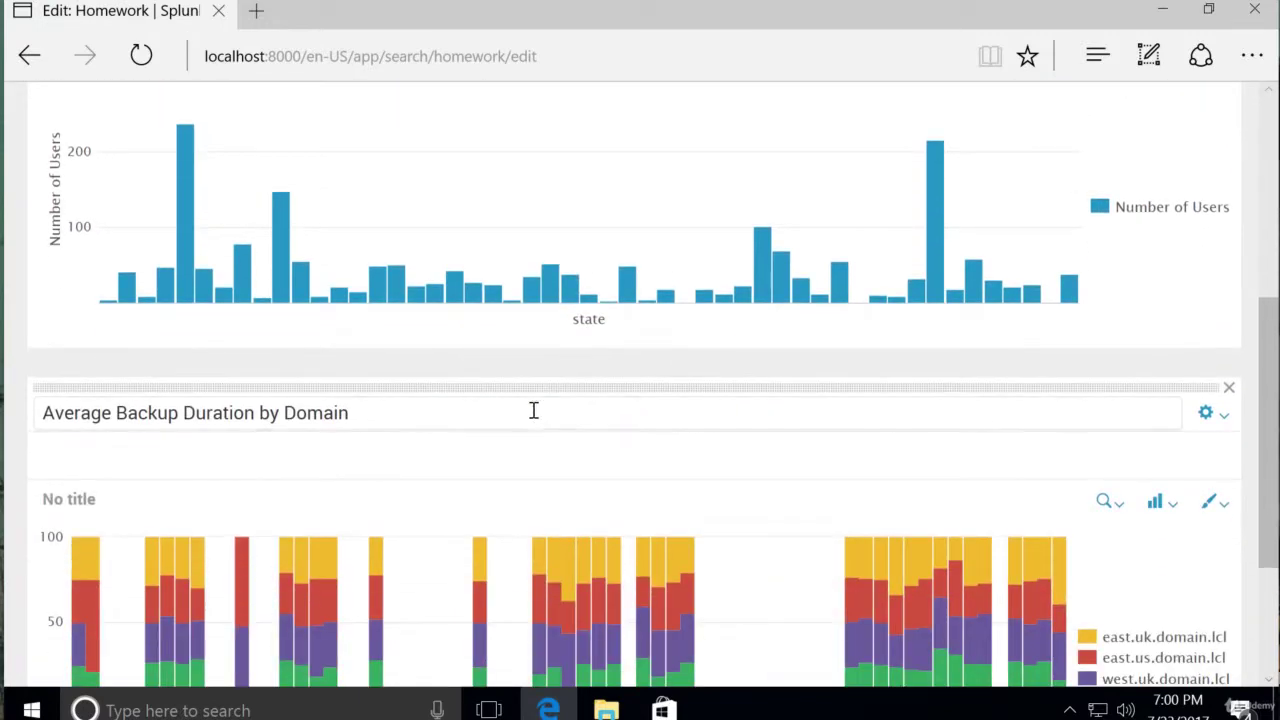
left_click_drag(501, 345, 849, 151)
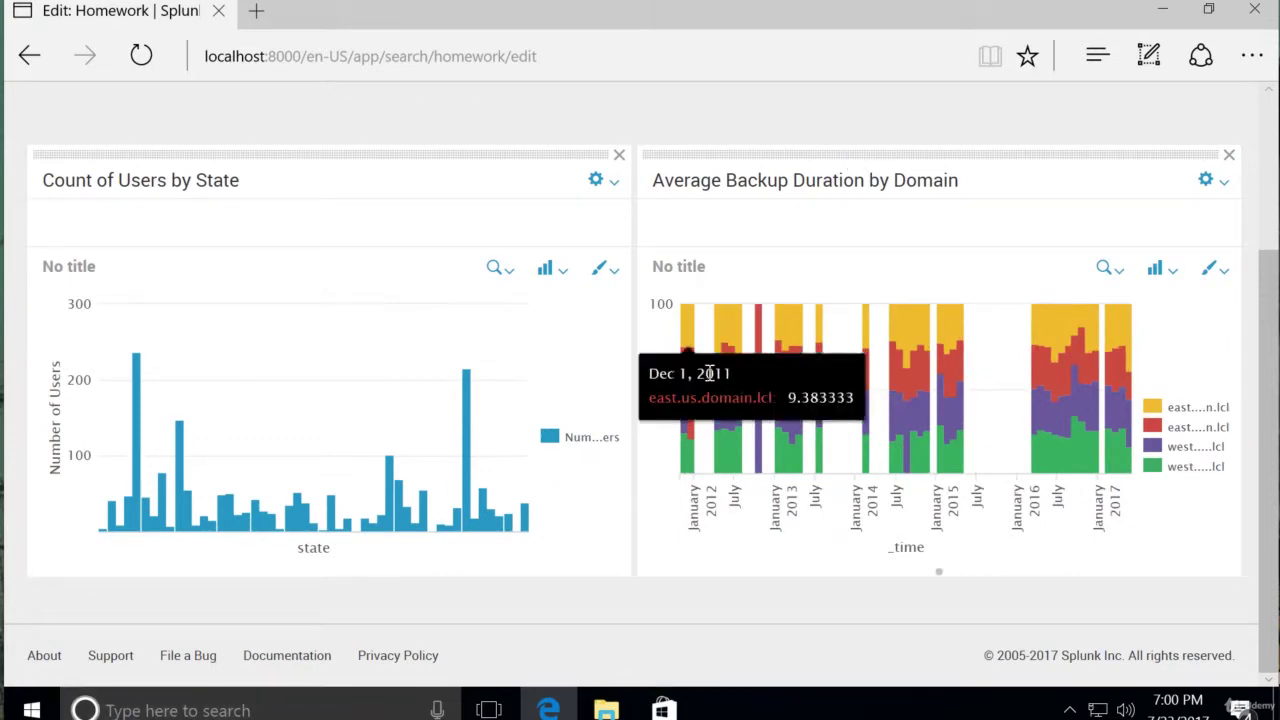
scroll(800, 160, "up", 2)
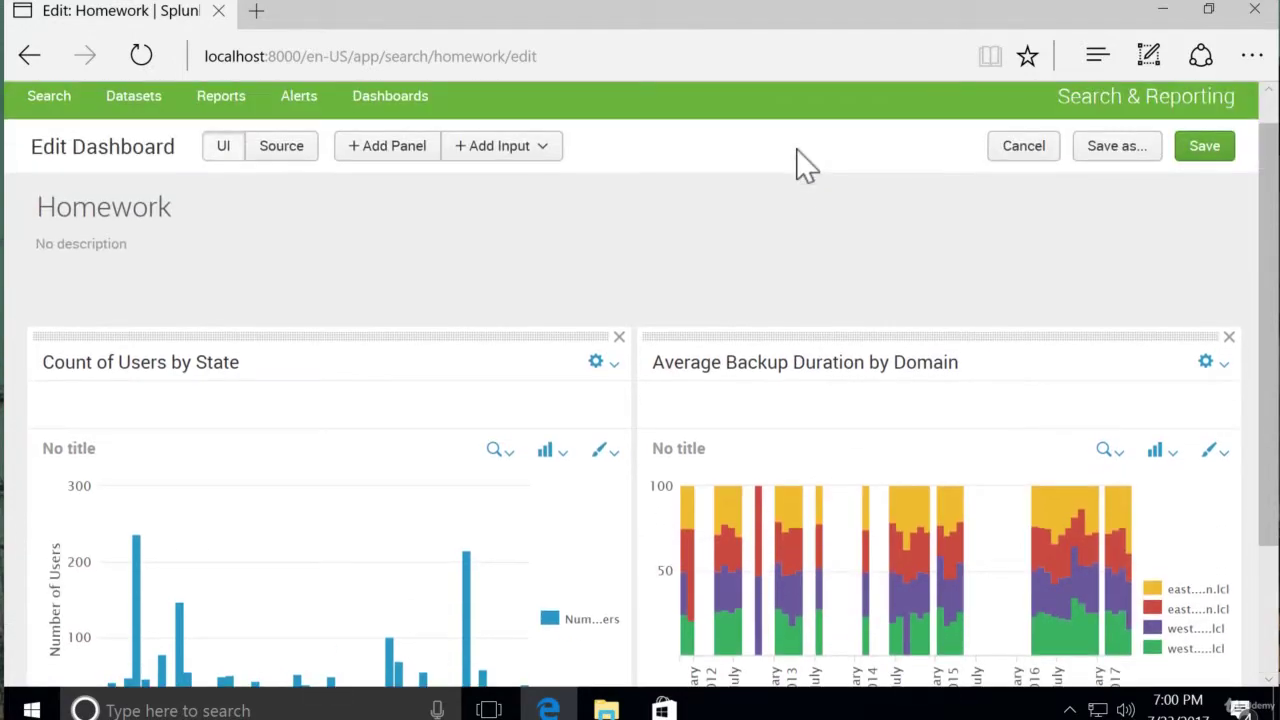